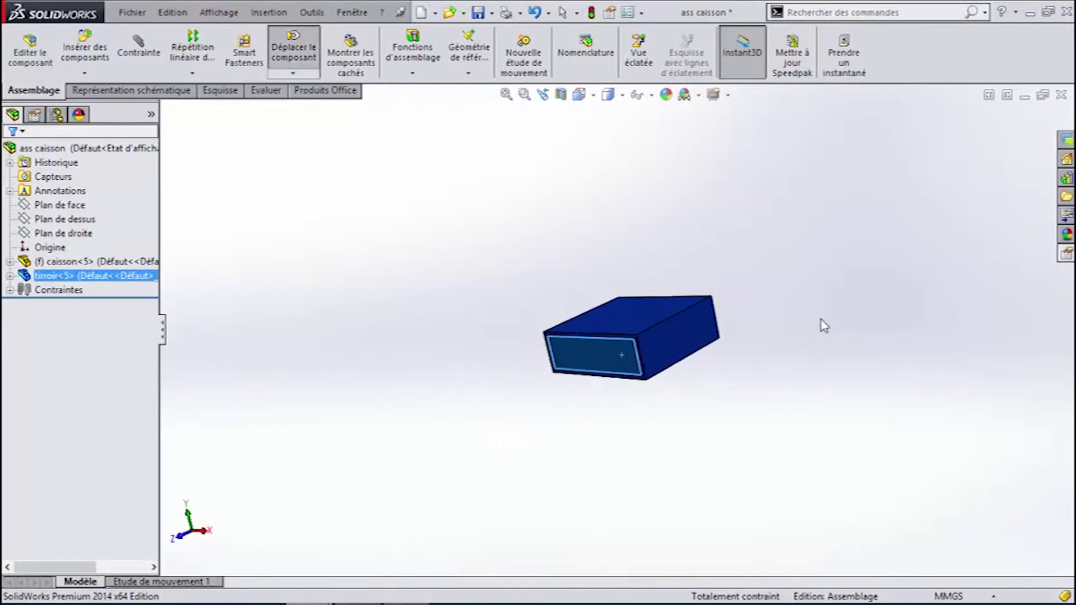
# Switch from the assembly to the cartouche_A4 drawing and enlarge it to fill the workspace
pyautogui.click(1023, 97)
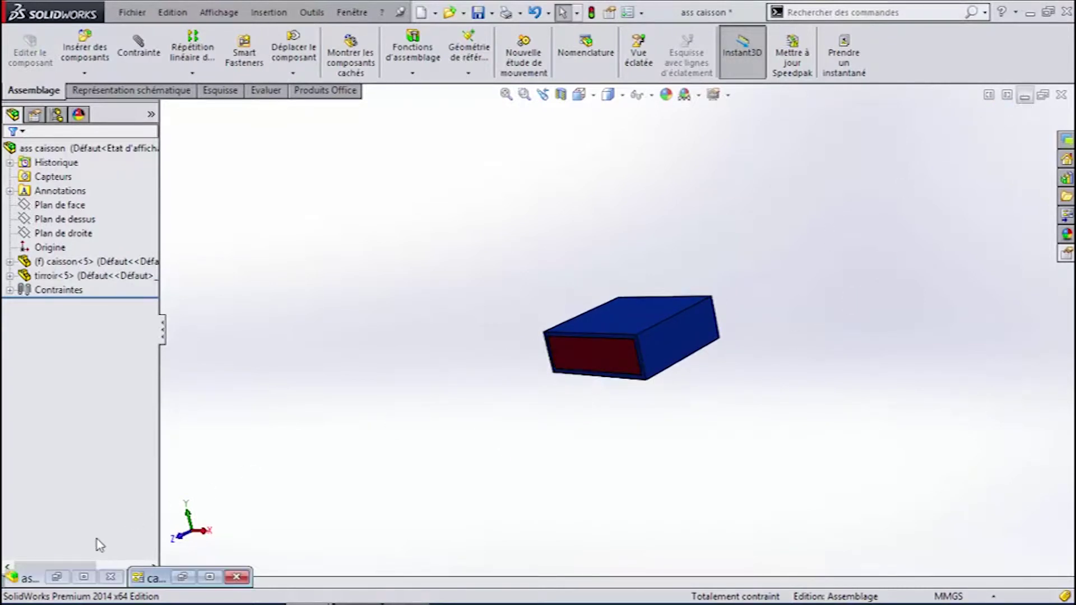
pyautogui.click(210, 579)
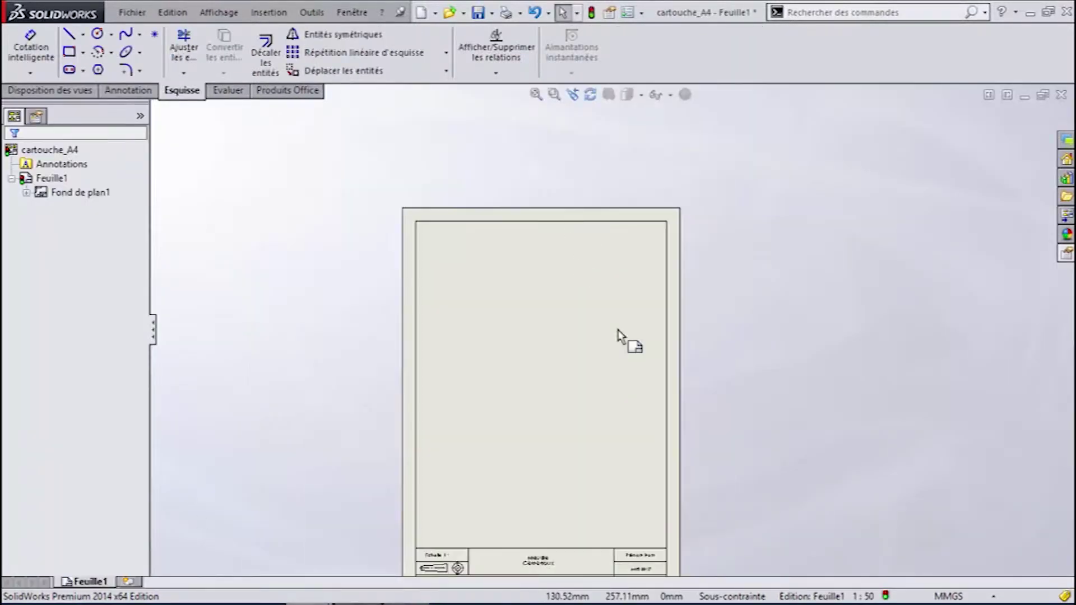
pyautogui.click(73, 92)
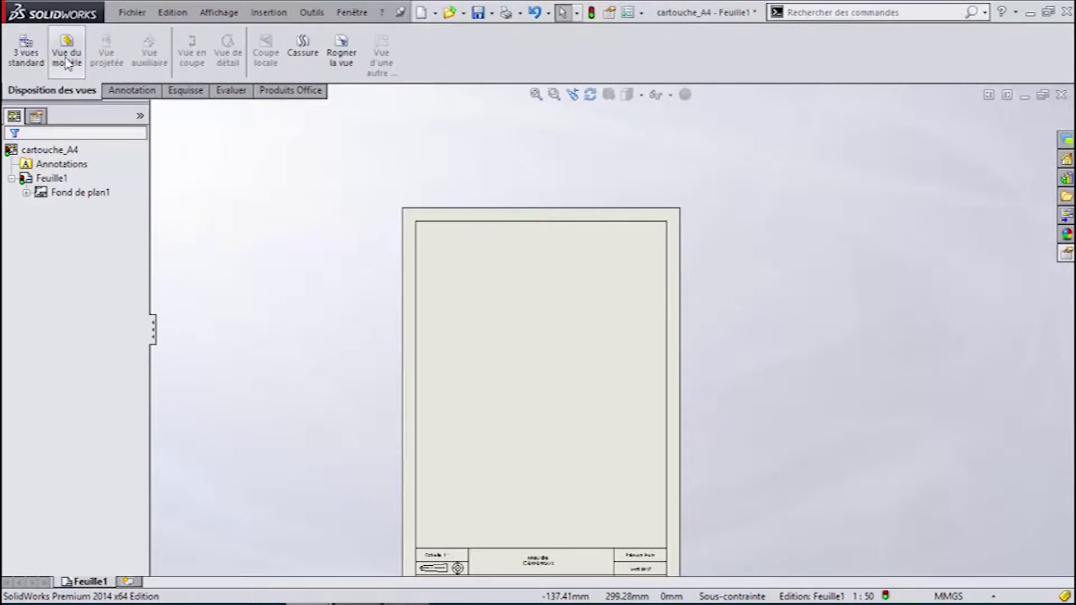
# Insert the three standard views of the ass caisson assembly on the A4 sheet
pyautogui.click(26, 55)
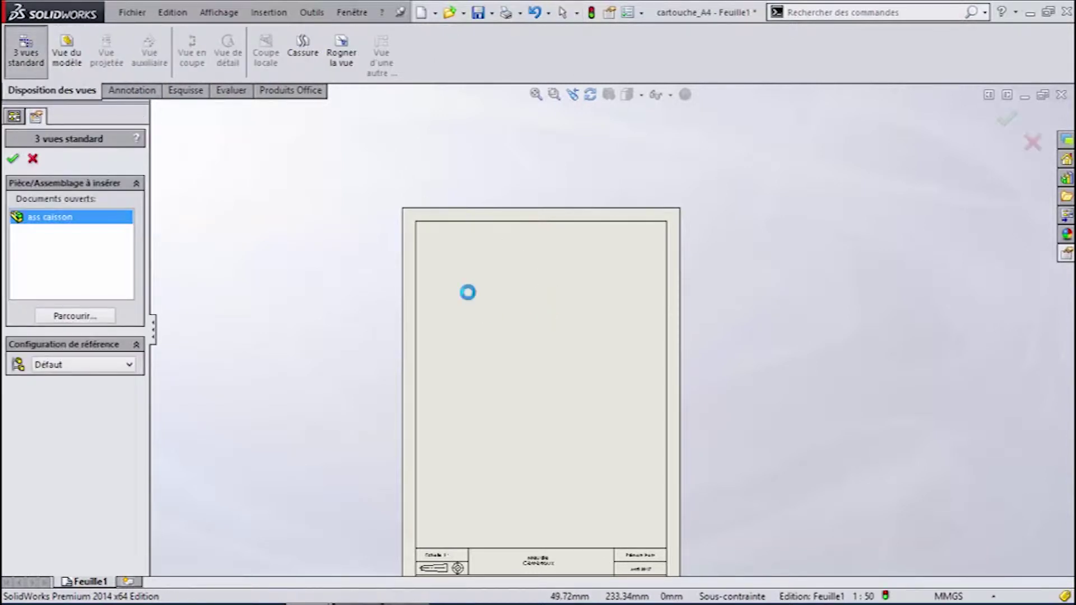
pyautogui.click(643, 320)
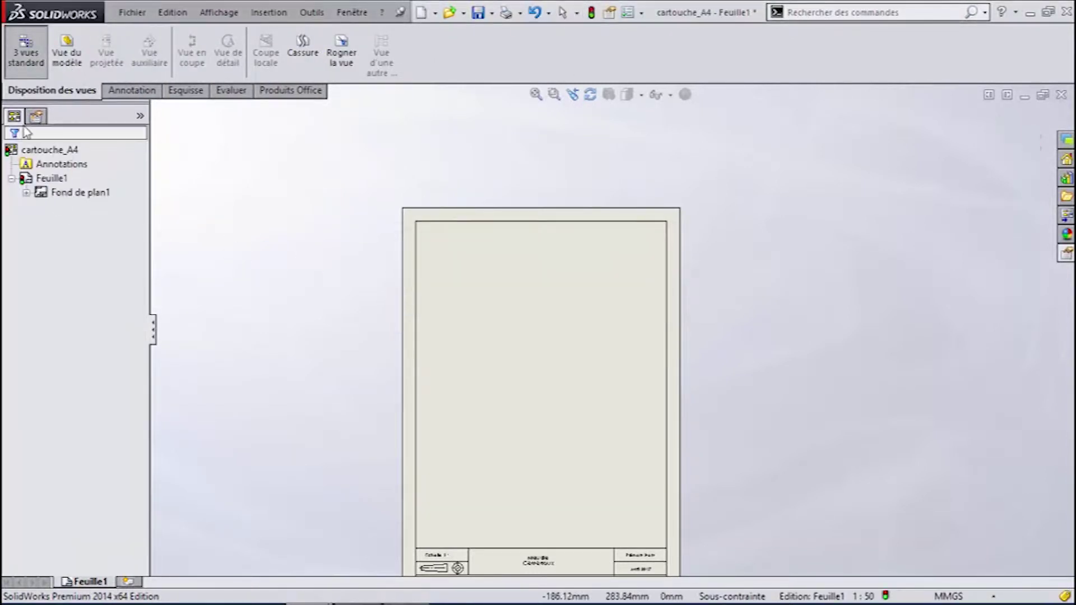
pyautogui.click(35, 62)
pyautogui.doubleClick(52, 220)
pyautogui.scroll(-3, 550, 323)
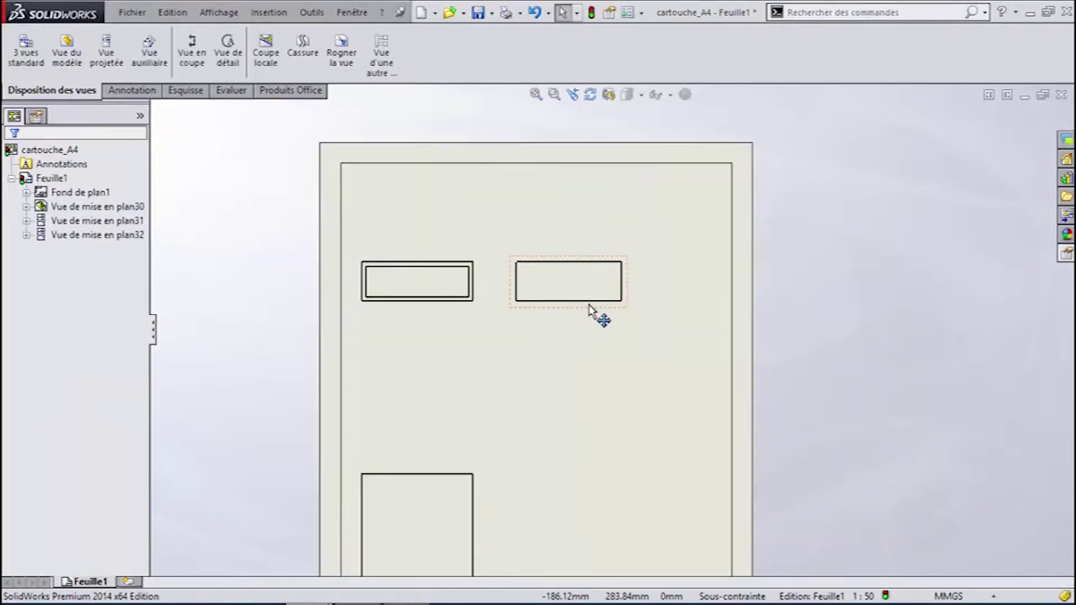
# Reposition the front view and the side view in the upper part of the sheet, with more space between them
pyautogui.moveTo(588, 318)
pyautogui.mouseDown()
pyautogui.moveTo(707, 314)
pyautogui.moveTo(296, 337)
pyautogui.moveTo(753, 325)
pyautogui.moveTo(355, 318)
pyautogui.moveTo(586, 315)
pyautogui.mouseUp()
pyautogui.scroll(-2, 560, 309)
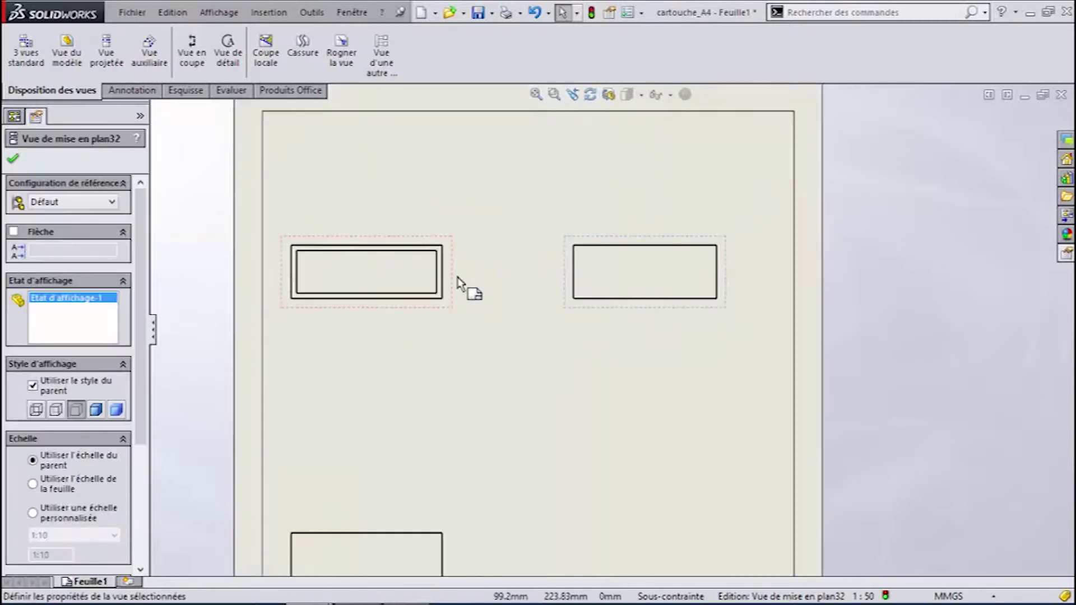
pyautogui.moveTo(464, 331)
pyautogui.mouseDown()
pyautogui.moveTo(497, 351)
pyautogui.moveTo(473, 476)
pyautogui.moveTo(500, 331)
pyautogui.moveTo(541, 355)
pyautogui.moveTo(485, 351)
pyautogui.mouseUp()
pyautogui.scroll(1, 658, 339)
pyautogui.scroll(-4, 463, 331)
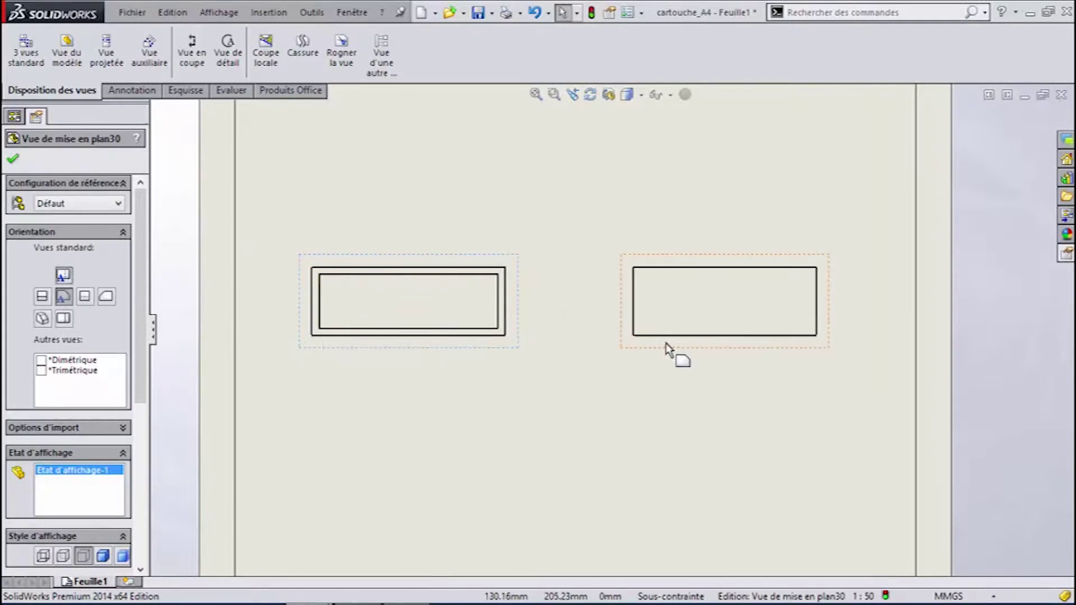
pyautogui.moveTo(661, 350)
pyautogui.mouseDown()
pyautogui.moveTo(642, 358)
pyautogui.moveTo(663, 358)
pyautogui.mouseUp()
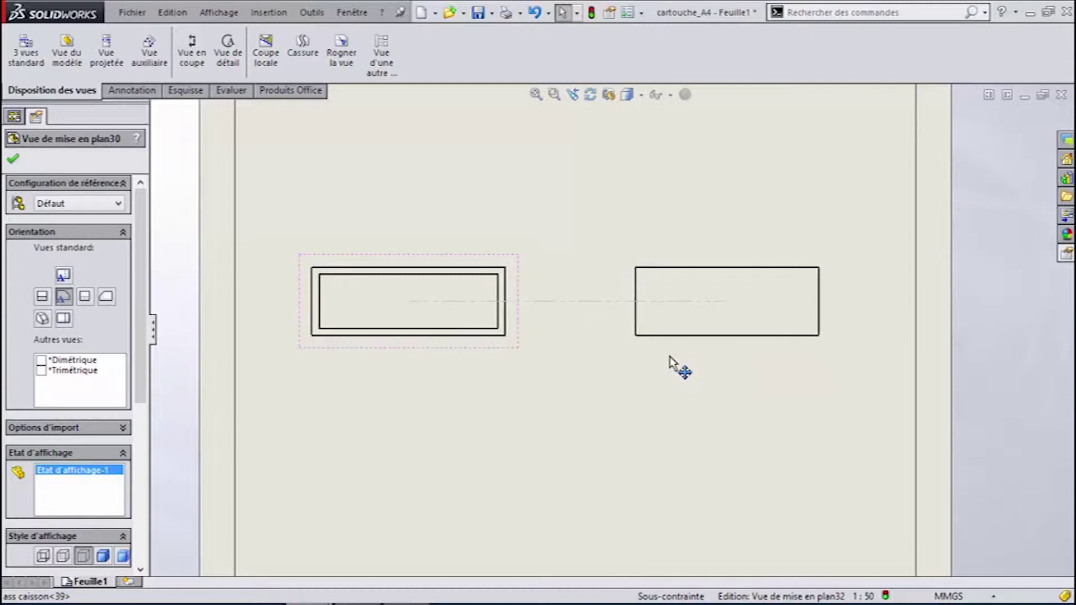
pyautogui.click(715, 393)
# Move the top view up the sheet, closer to the front view
pyautogui.scroll(6, 712, 397)
pyautogui.scroll(-2, 704, 399)
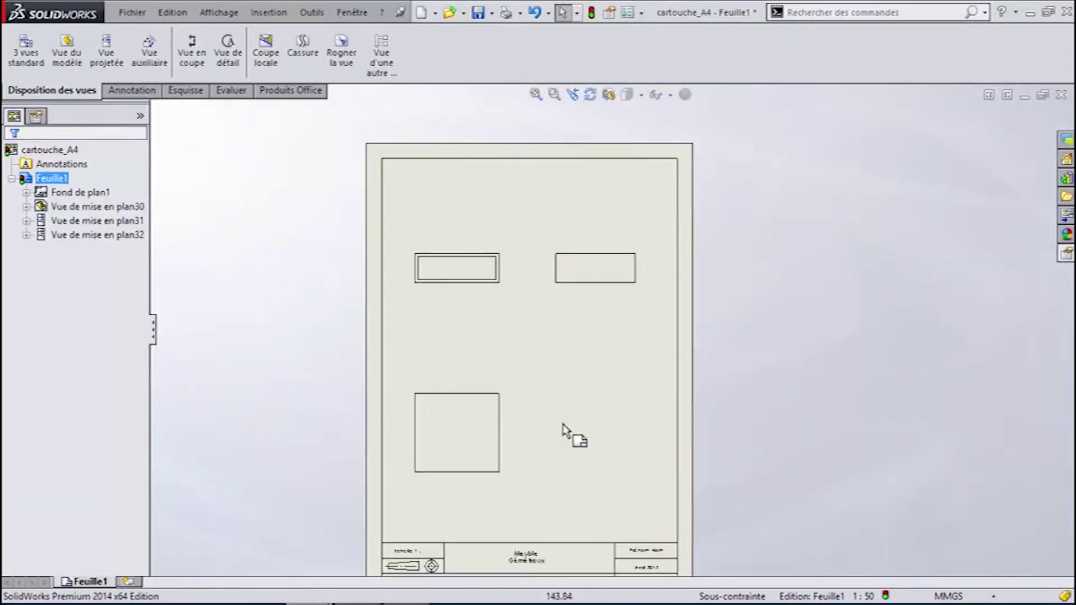
pyautogui.moveTo(505, 436)
pyautogui.mouseDown()
pyautogui.moveTo(505, 354)
pyautogui.moveTo(505, 403)
pyautogui.mouseUp()
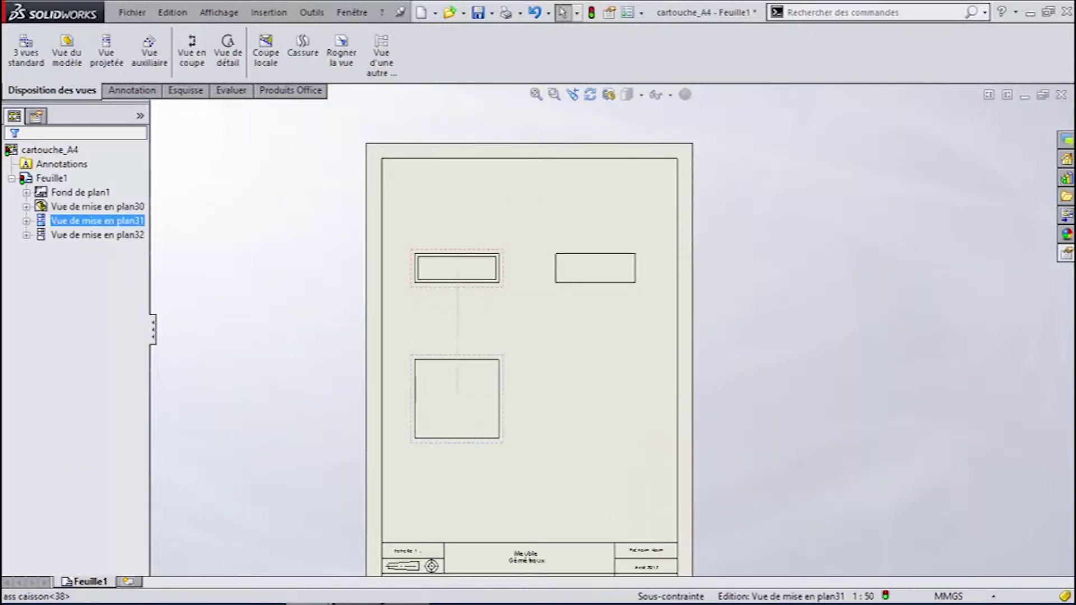
pyautogui.scroll(-2, 540, 346)
pyautogui.scroll(-3, 567, 343)
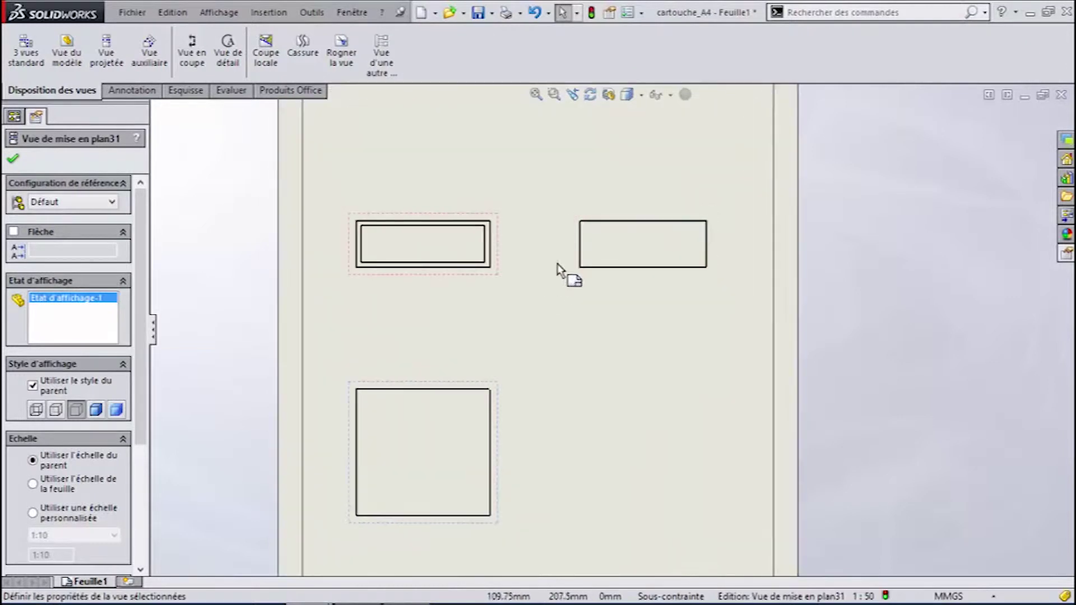
pyautogui.scroll(3, 639, 359)
pyautogui.scroll(-1, 673, 334)
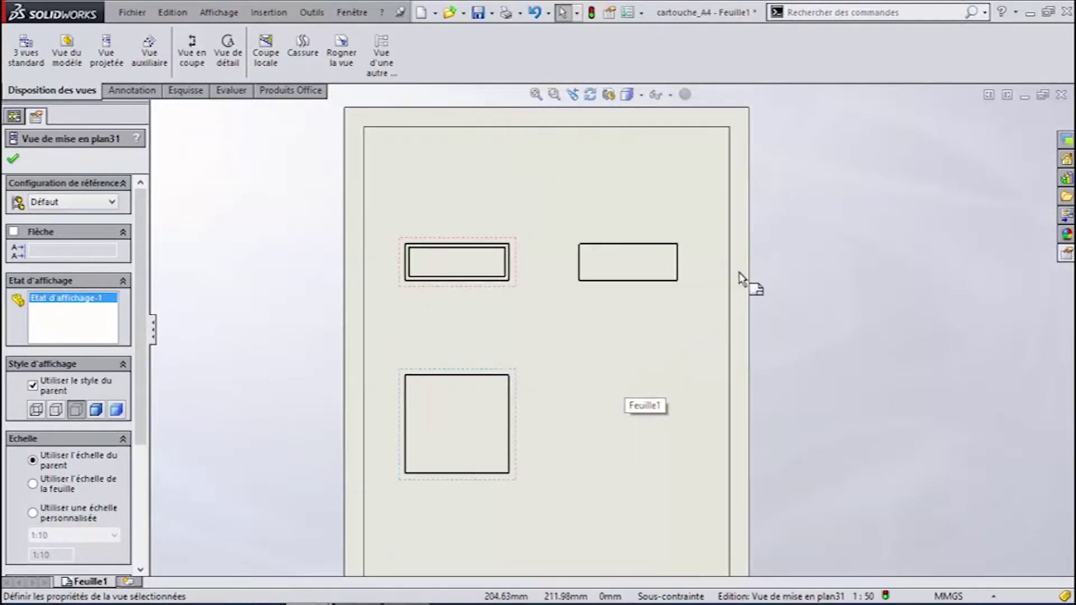
# Try the shaded display styles on the side view, and finish with hidden lines visible
pyautogui.click(667, 274)
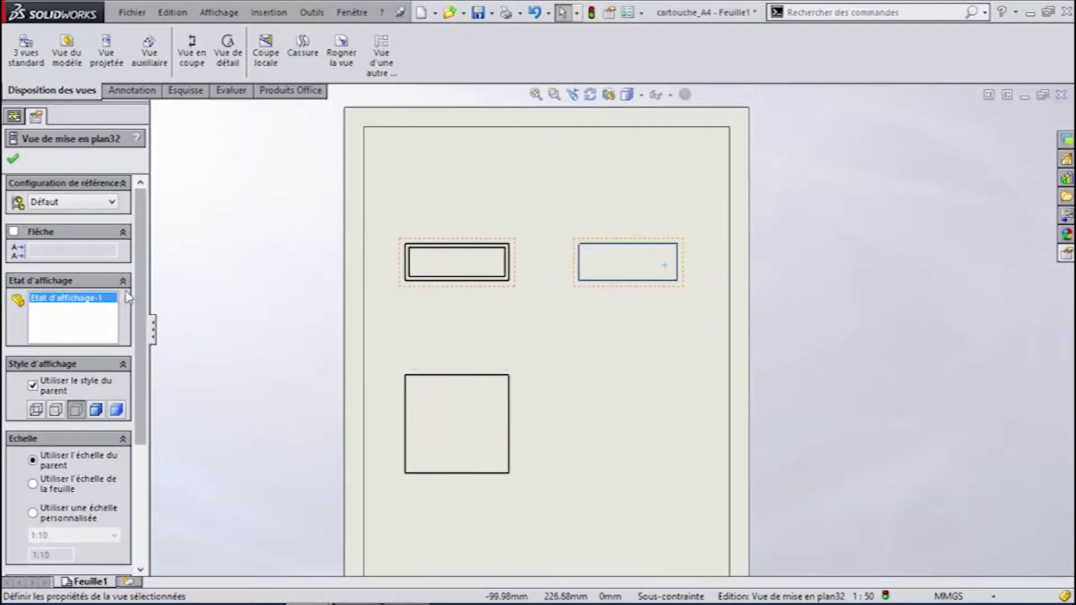
pyautogui.click(116, 410)
pyautogui.click(96, 409)
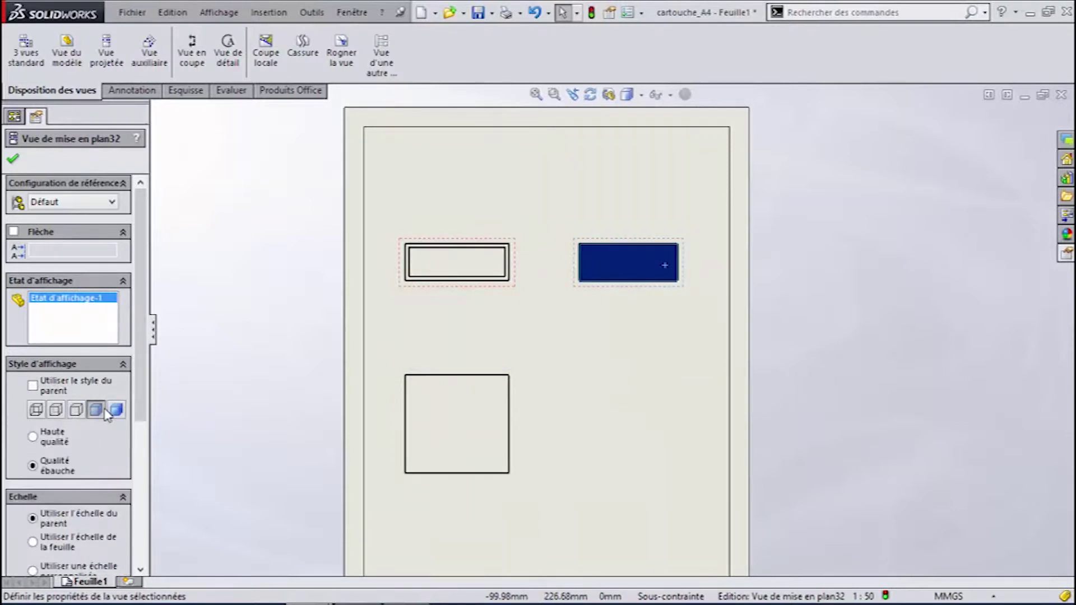
pyautogui.click(55, 410)
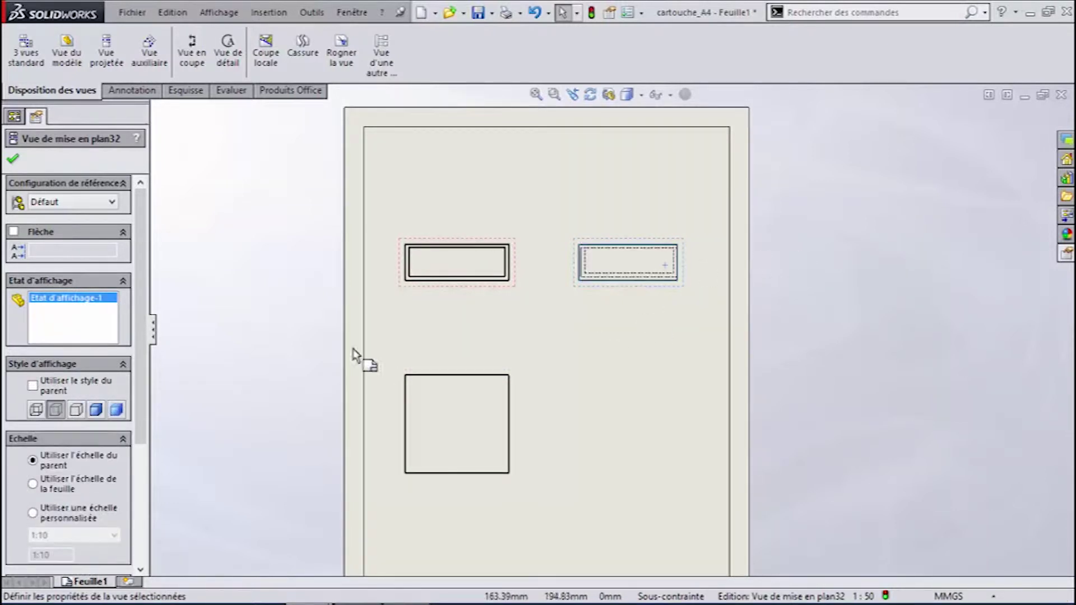
# Give the side view a custom scale of 1:2
pyautogui.scroll(-3, 112, 379)
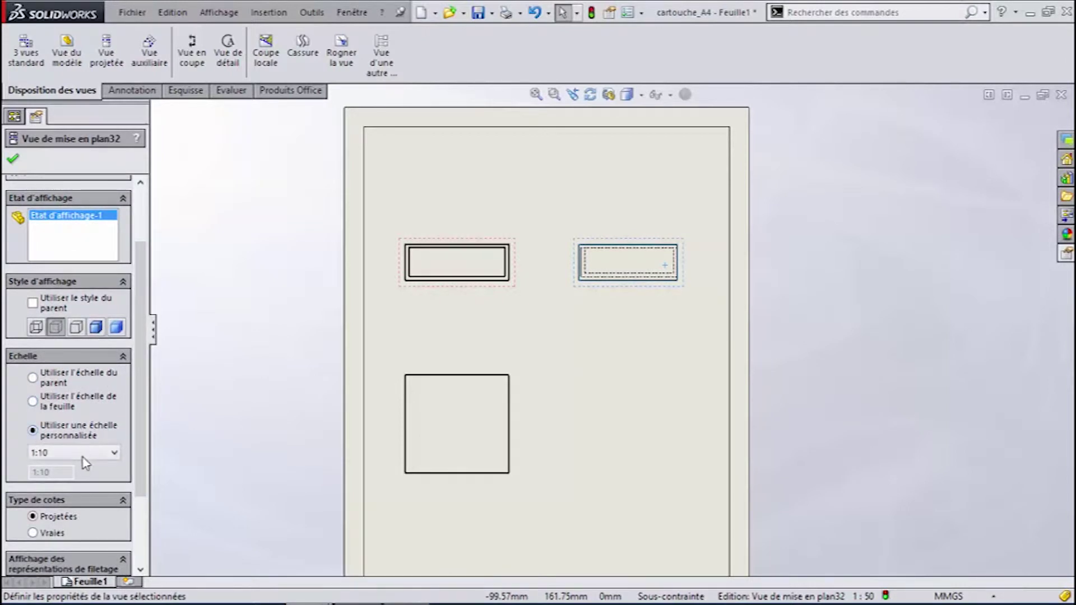
pyautogui.click(84, 455)
pyautogui.click(67, 484)
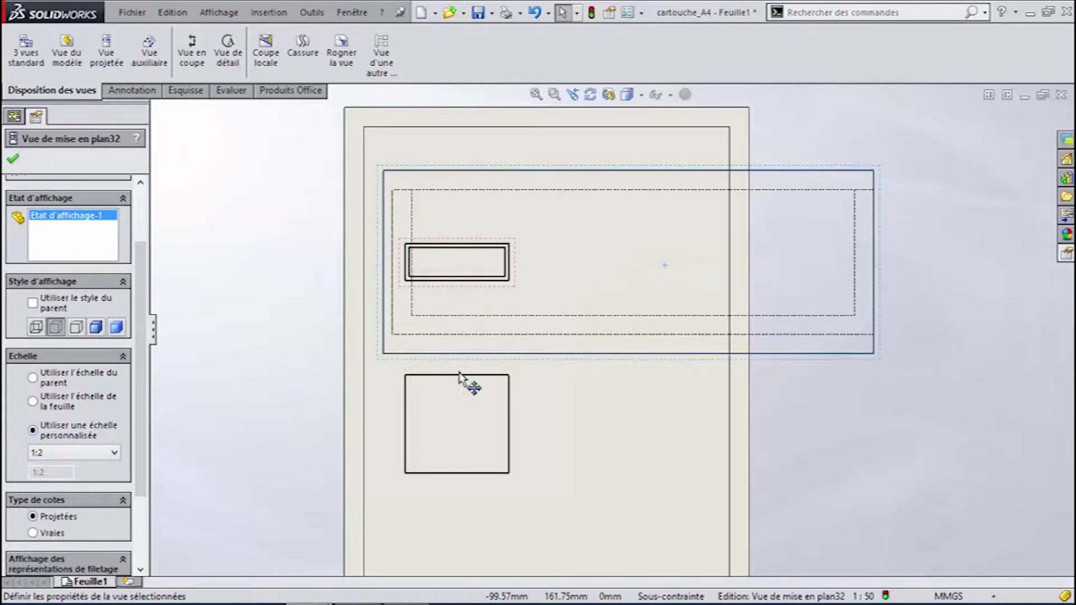
# Set the side view's scale to a user-defined 1:4
pyautogui.click(114, 458)
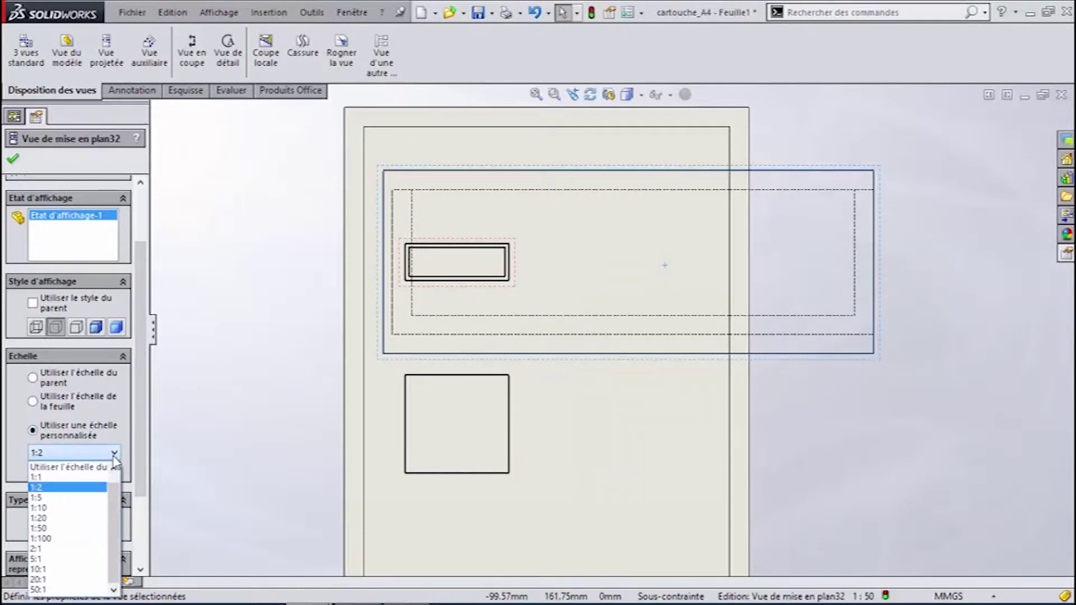
pyautogui.moveTo(118, 517); pyautogui.dragTo(126, 476)
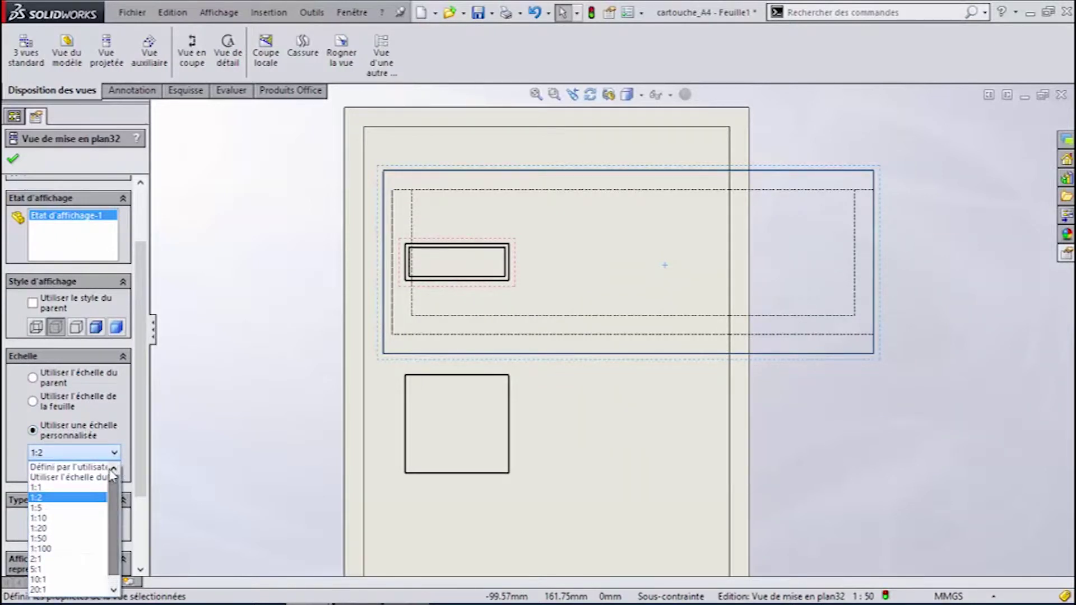
pyautogui.click(77, 468)
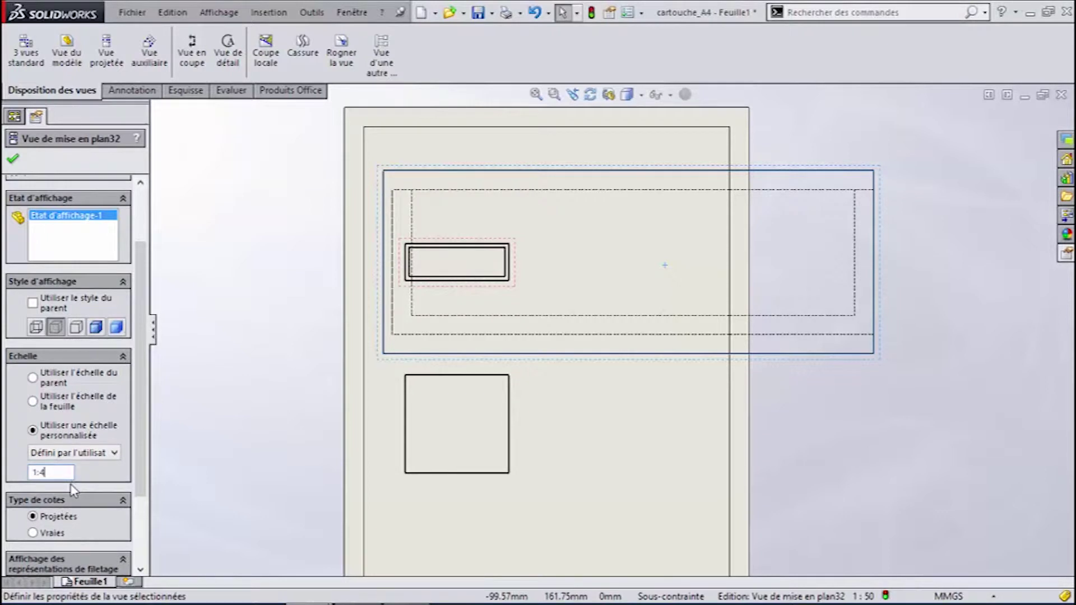
pyautogui.press('Return')
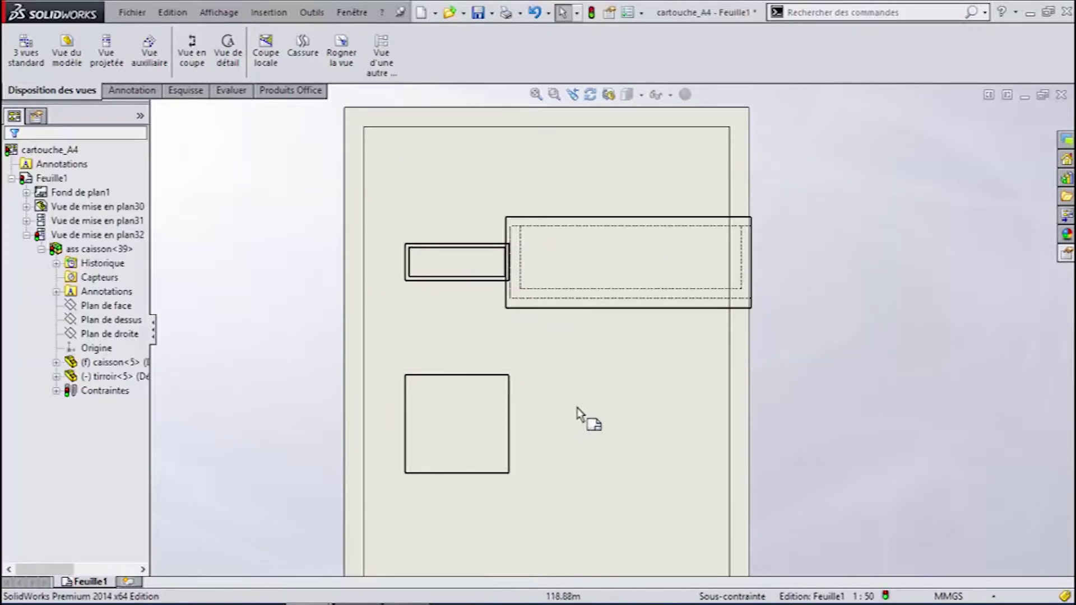
# Switch the top view from the parent's scale to a custom scale of 1:10
pyautogui.click(515, 432)
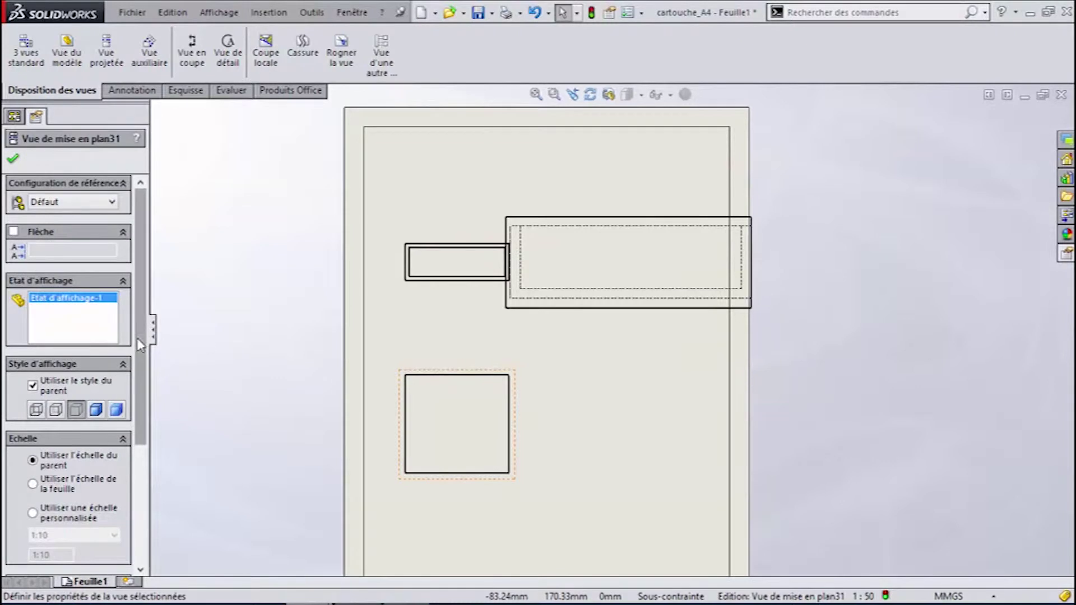
pyautogui.scroll(-3, 141, 406)
pyautogui.scroll(-3, 140, 406)
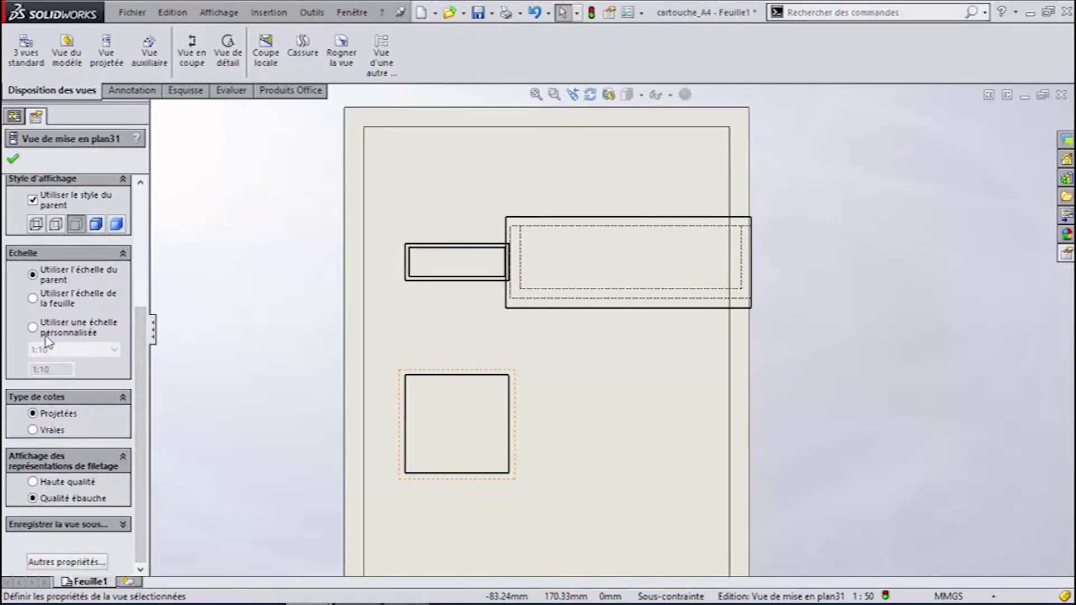
pyautogui.click(104, 349)
pyautogui.scroll(2, 64, 370)
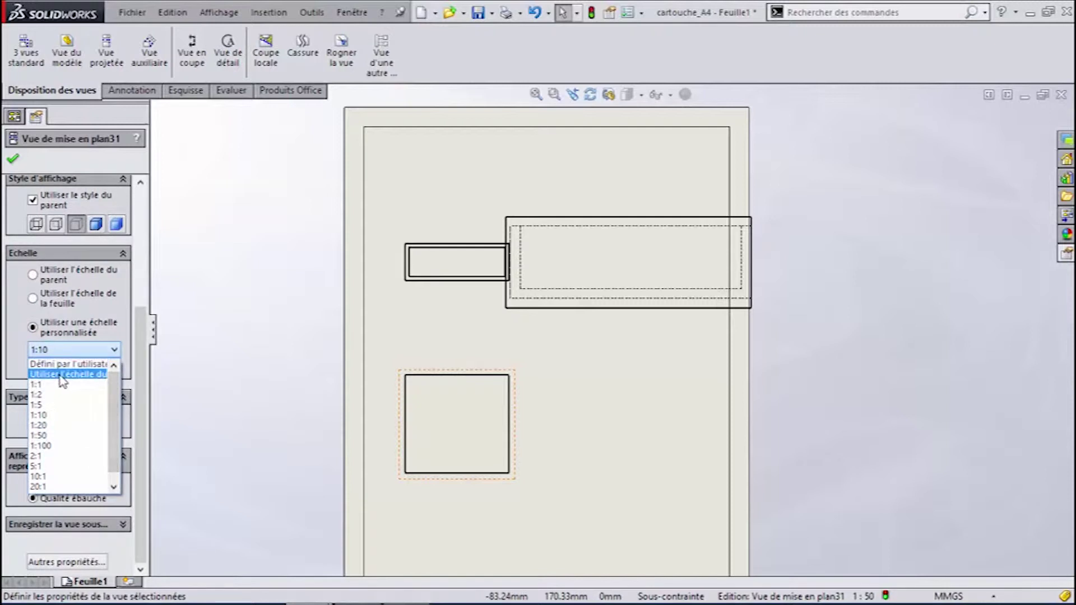
pyautogui.click(163, 374)
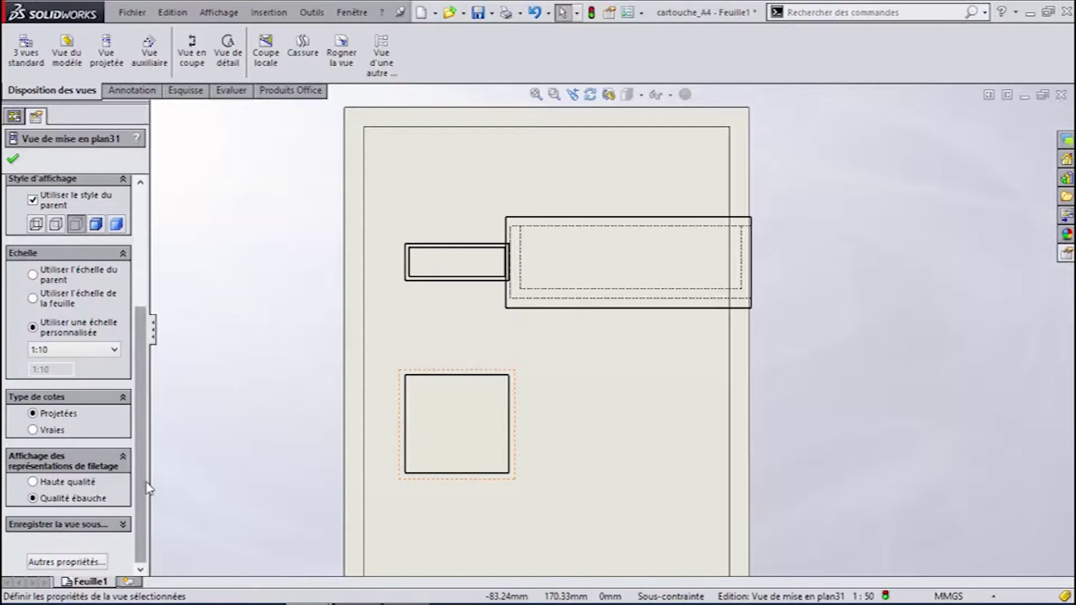
pyautogui.moveTo(140, 482); pyautogui.dragTo(140, 331)
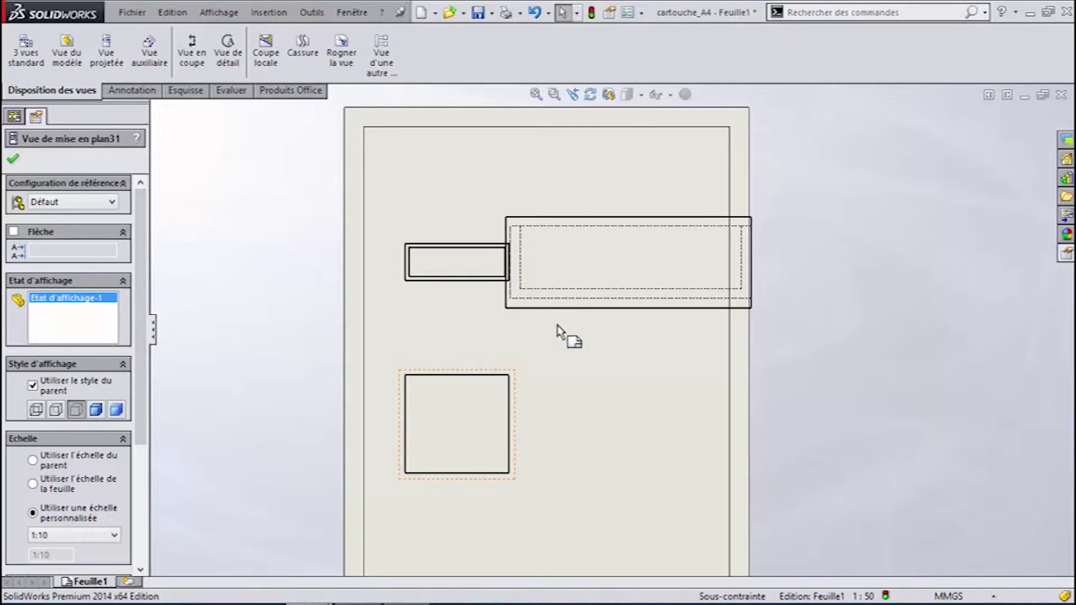
# Delete the side, front and top views from the sheet
pyautogui.click(569, 307)
pyautogui.press('Delete')
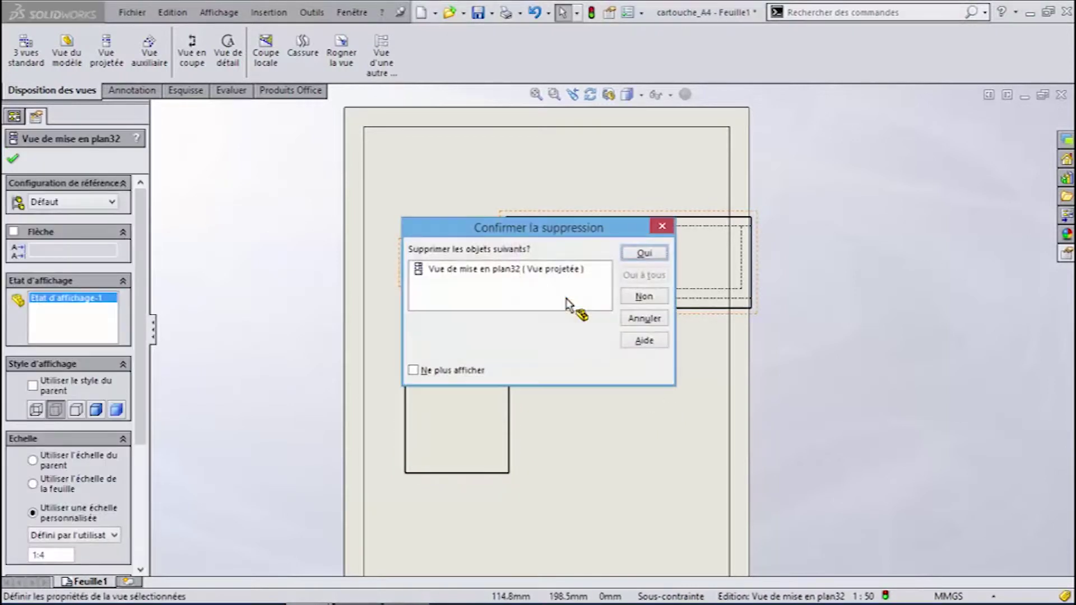
pyautogui.press('Return')
pyautogui.click(457, 270)
pyautogui.press('Delete')
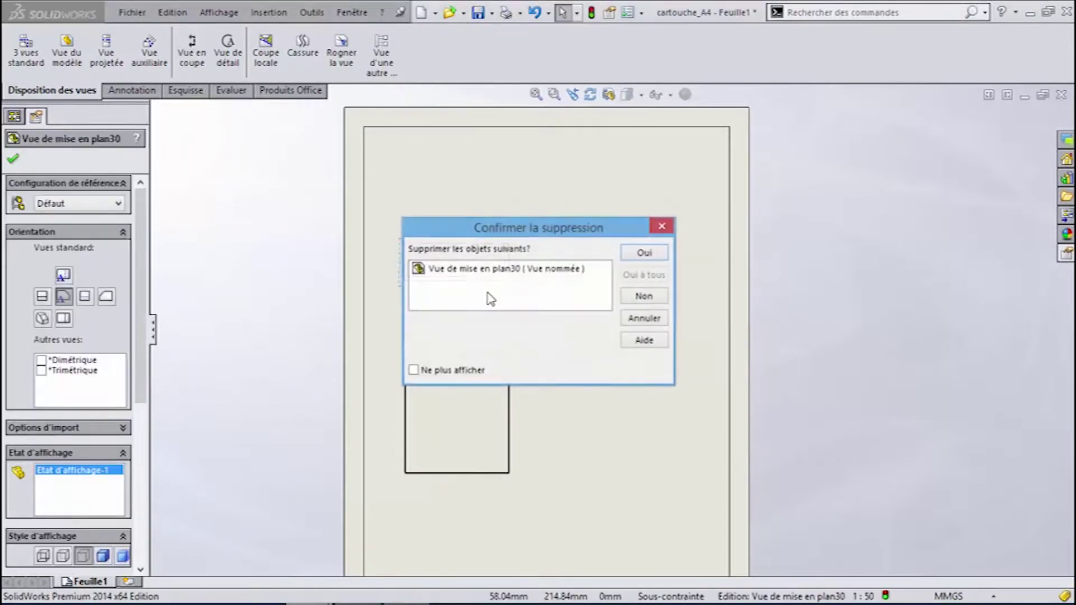
pyautogui.press('Return')
pyautogui.click(502, 389)
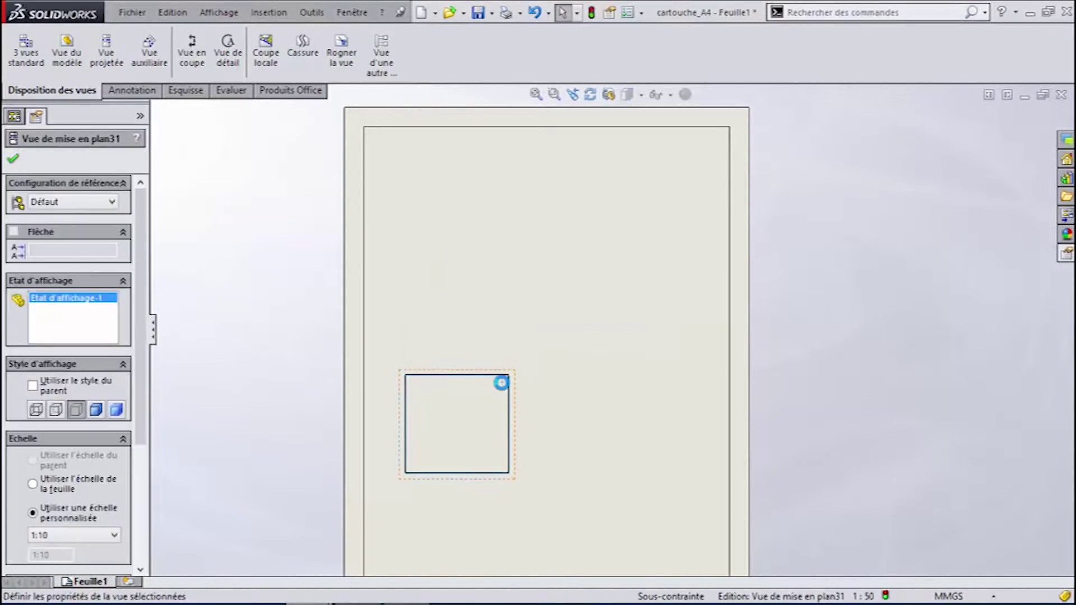
pyautogui.press('Delete')
pyautogui.press('Return')
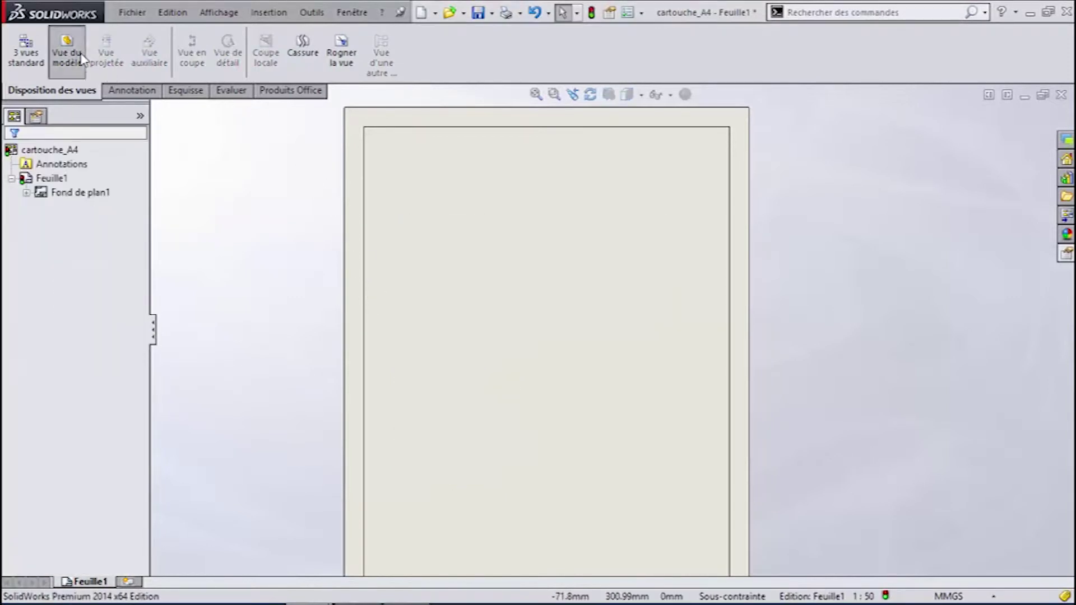
# Insert a model view of the ass caisson assembly and place its front view in the sheet's upper half
pyautogui.click(66, 53)
pyautogui.doubleClick(77, 283)
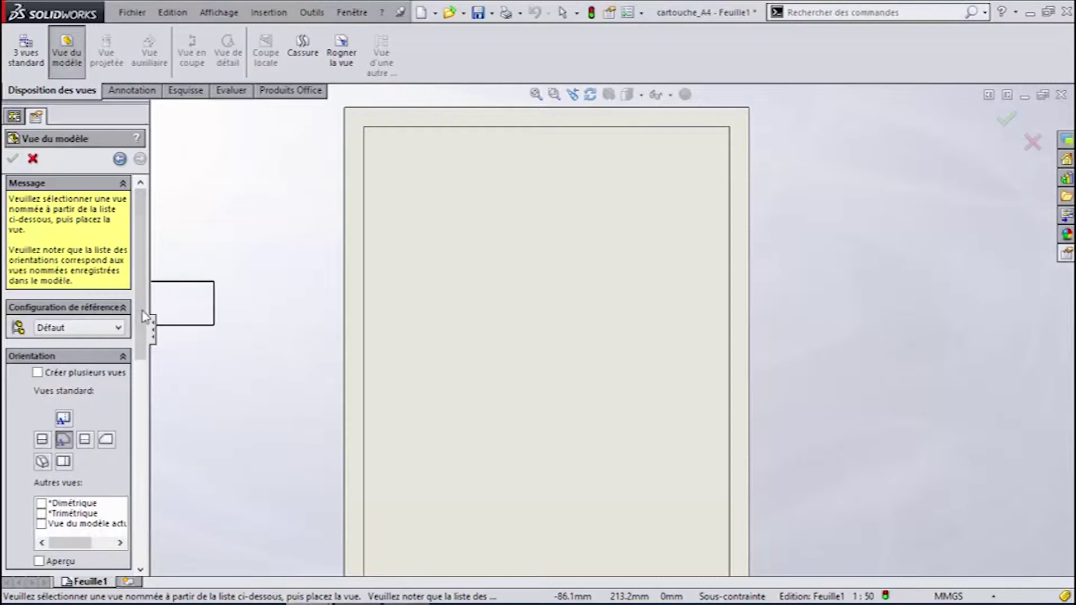
pyautogui.scroll(-10, 149, 311)
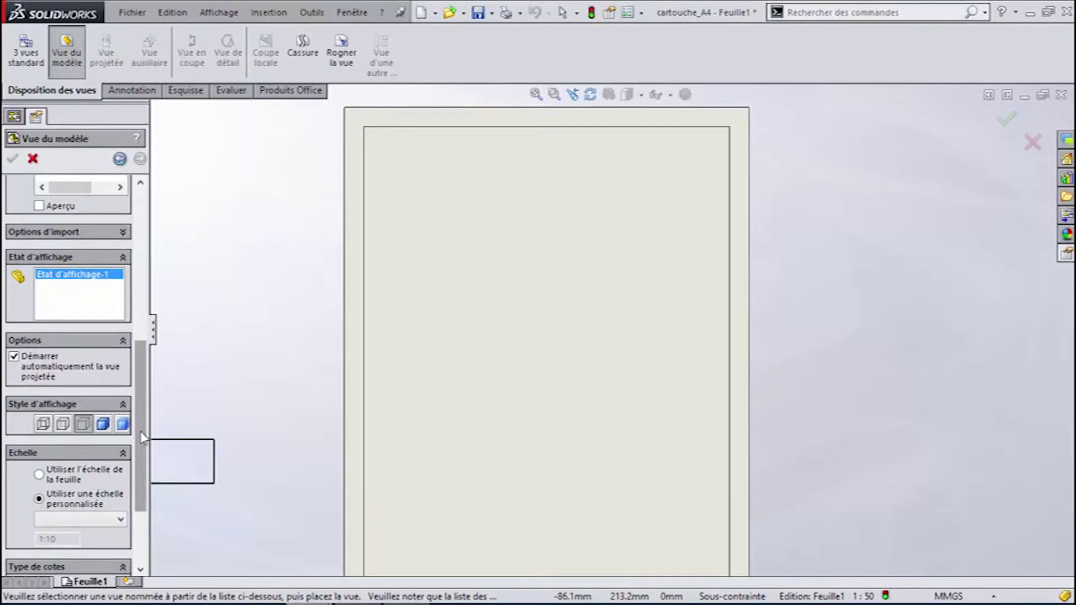
pyautogui.scroll(-3, 144, 465)
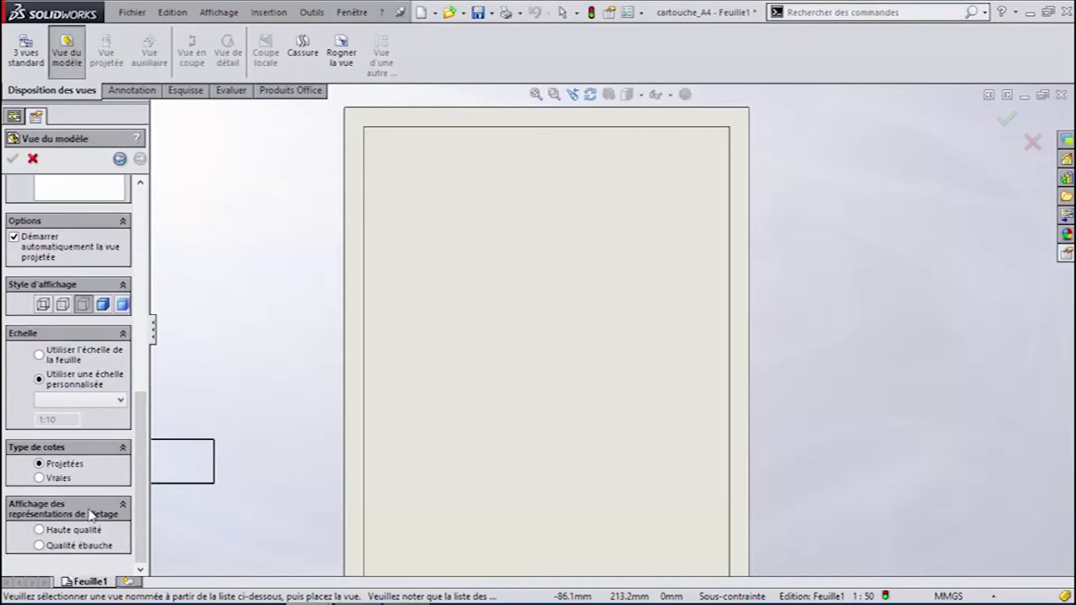
pyautogui.click(561, 288)
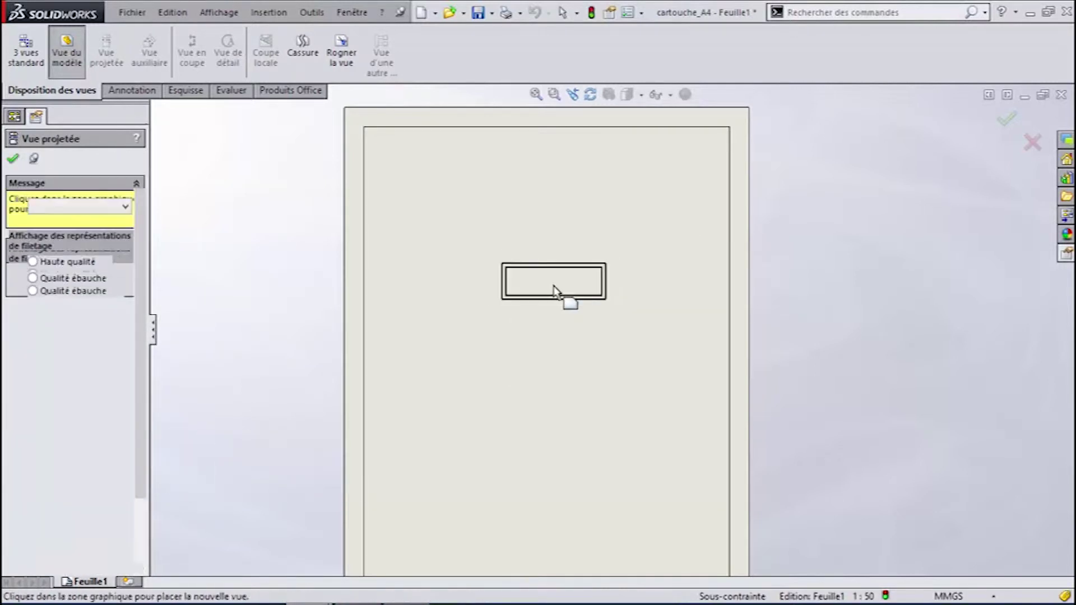
# Change the placed front view of the ass caisson assembly to the isometric orientation
pyautogui.scroll(-5, 136, 331)
pyautogui.moveTo(131, 353); pyautogui.dragTo(137, 428)
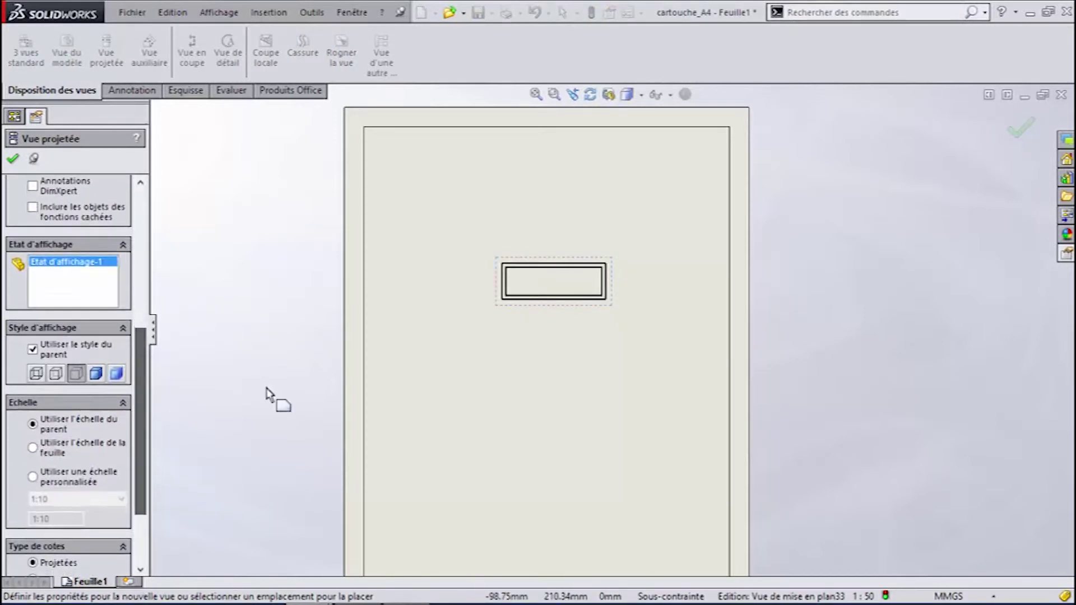
pyautogui.press('Escape')
pyautogui.click(606, 294)
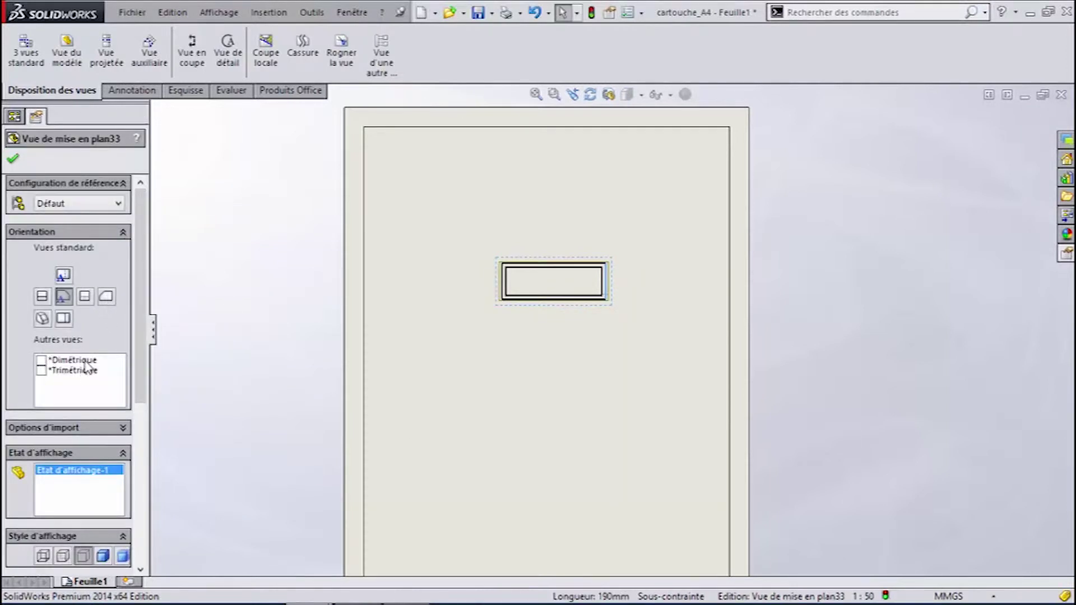
pyautogui.click(48, 323)
pyautogui.click(574, 401)
pyautogui.scroll(-1, 590, 321)
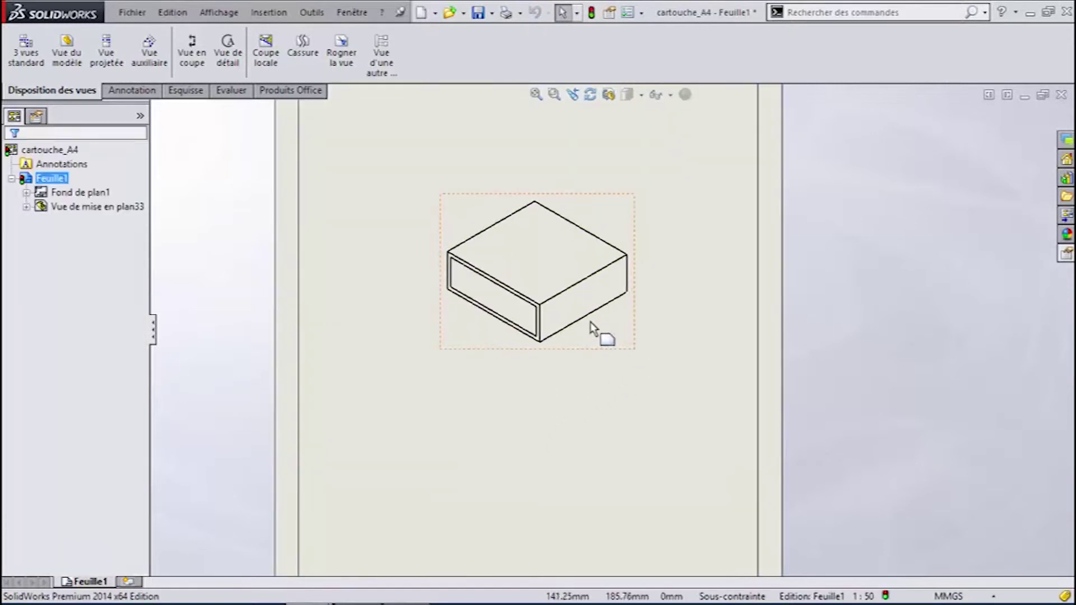
# Delete the isometric view from the sheet
pyautogui.click(583, 286)
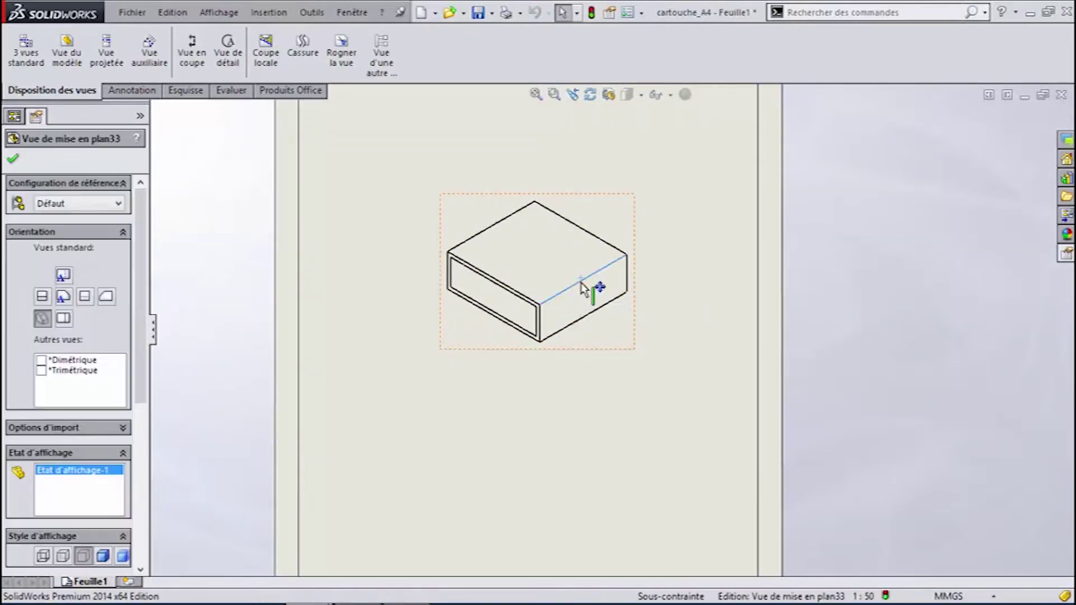
pyautogui.press('Delete')
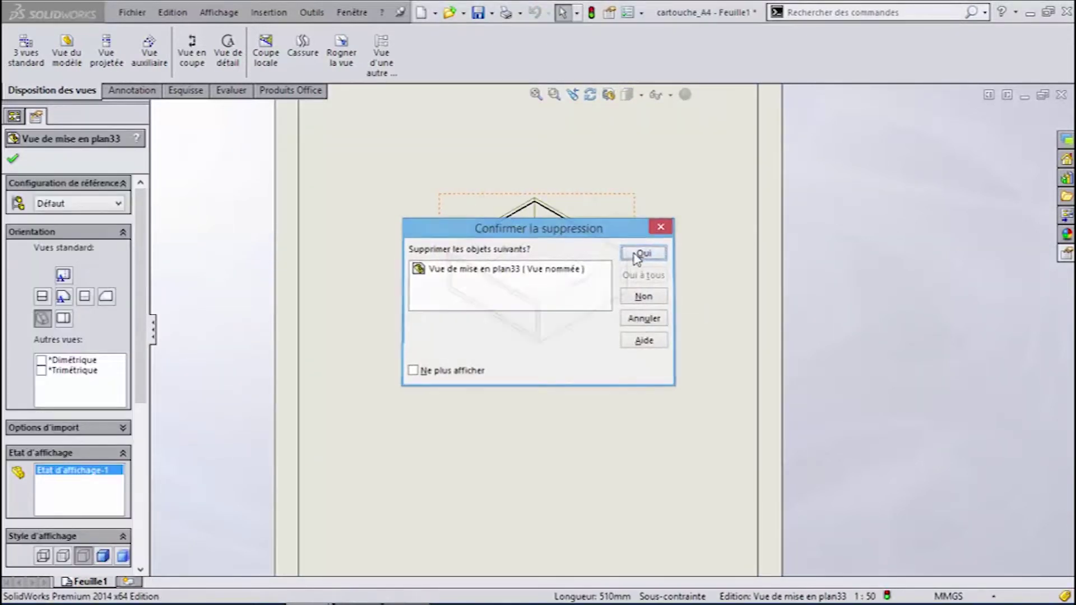
pyautogui.click(633, 253)
# Insert a view of ass caisson using the current model view orientation and place it in the sheet's upper half
pyautogui.click(68, 56)
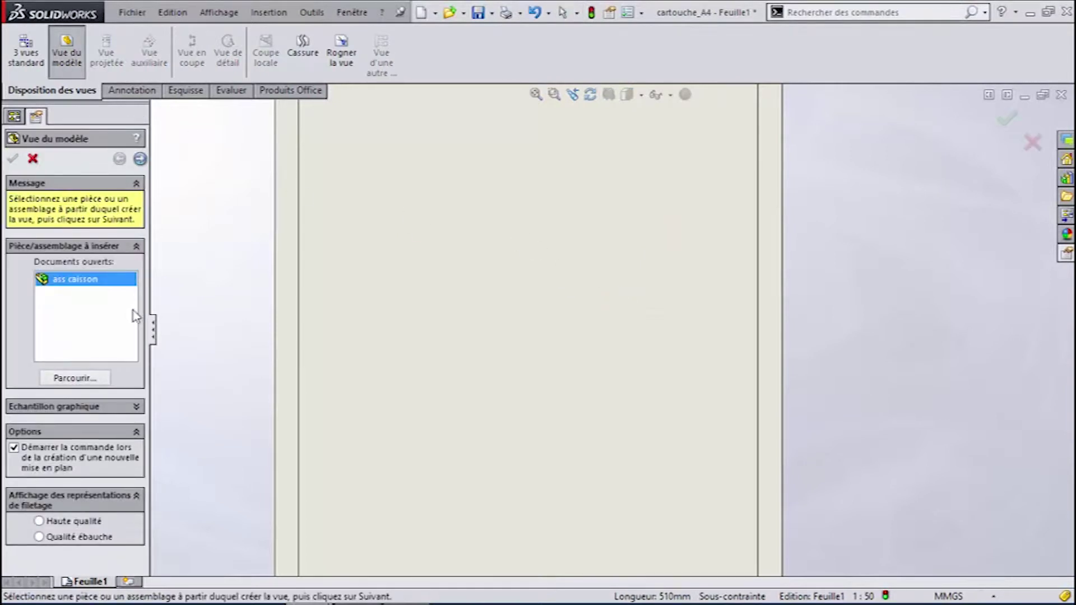
pyautogui.doubleClick(84, 281)
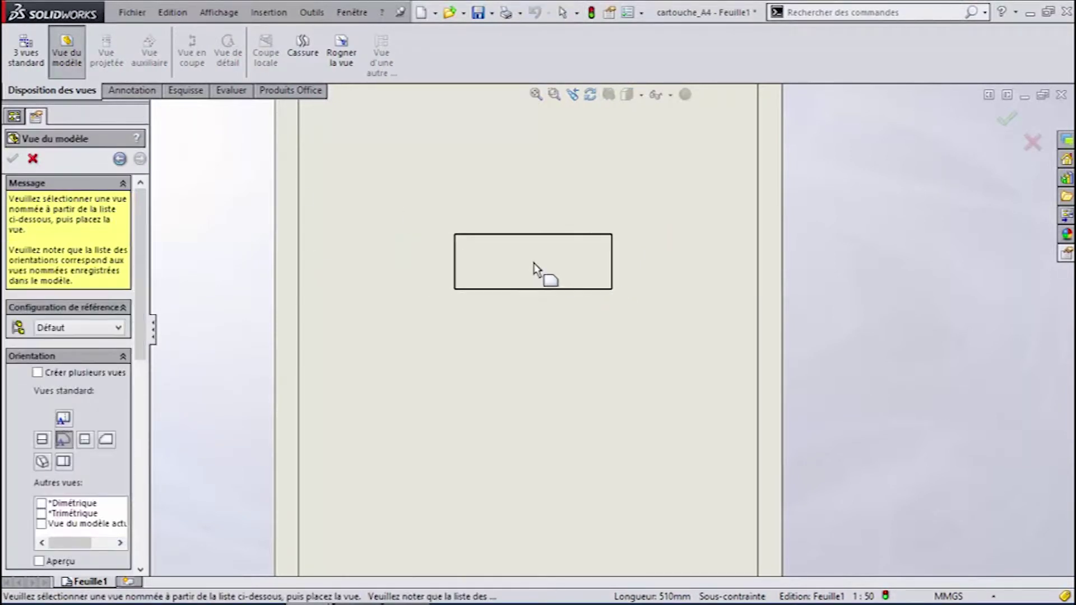
pyautogui.click(40, 525)
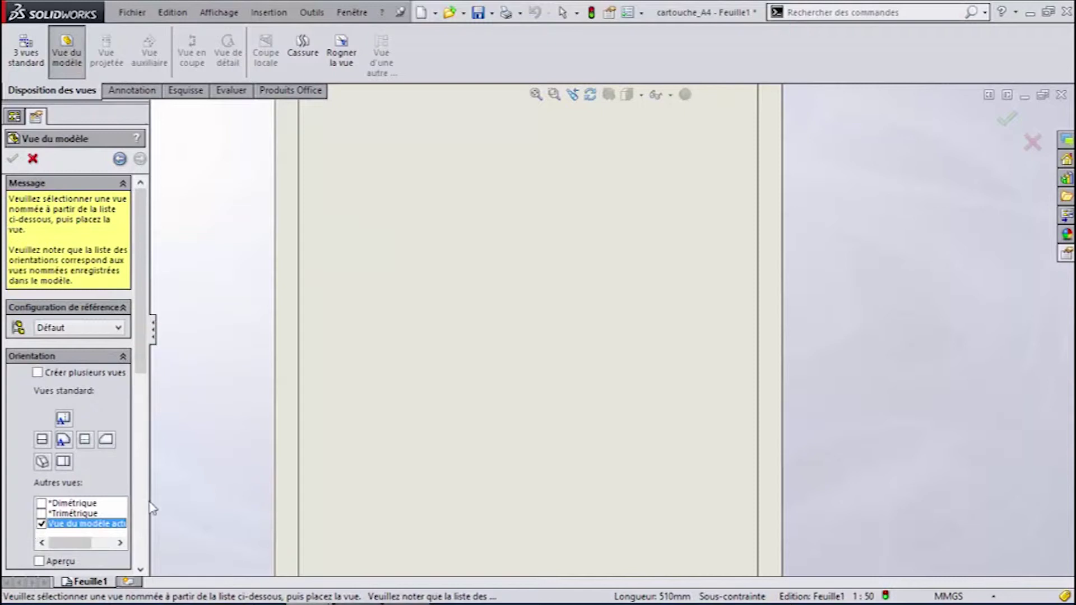
pyautogui.click(588, 291)
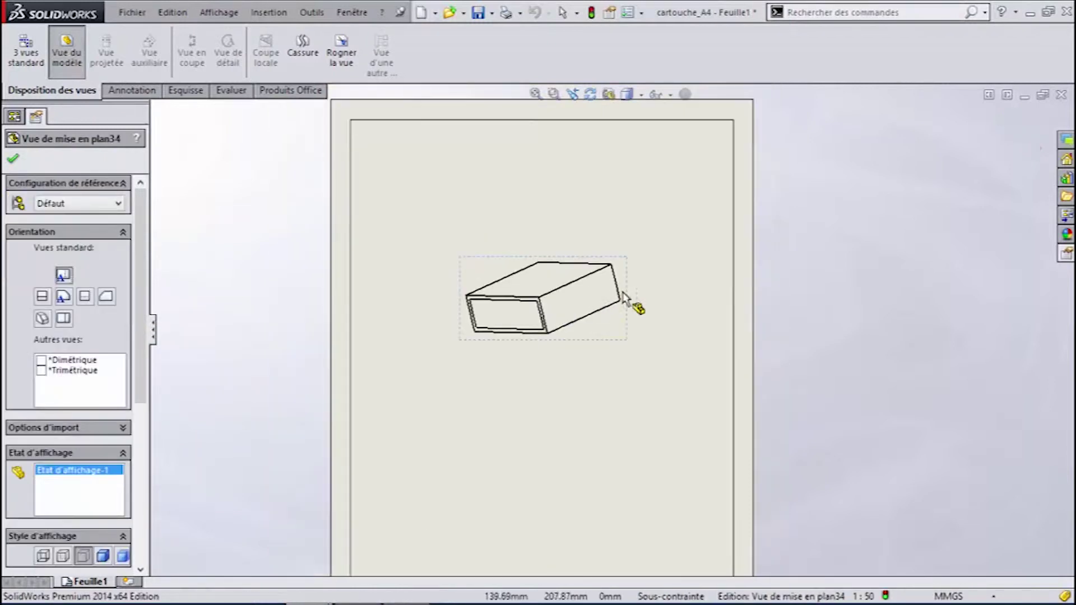
# Rotate the ass caisson assembly in its own window to show its underside, and return to the cartouche_A4 drawing
pyautogui.click(1023, 96)
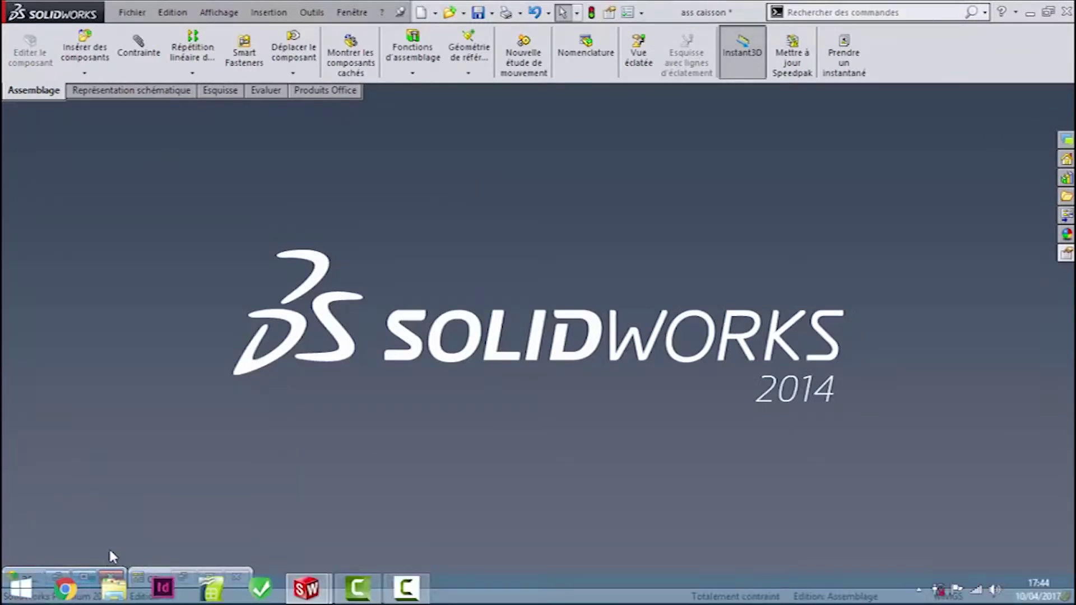
pyautogui.click(89, 579)
pyautogui.moveTo(736, 348); pyautogui.dragTo(728, 210, button='middle')
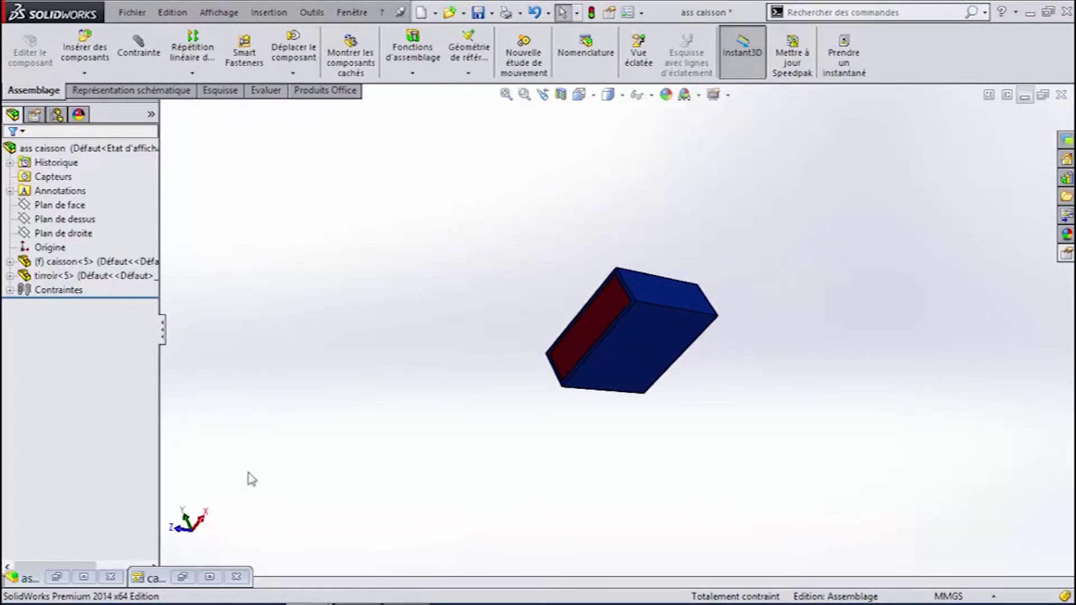
pyautogui.click(219, 583)
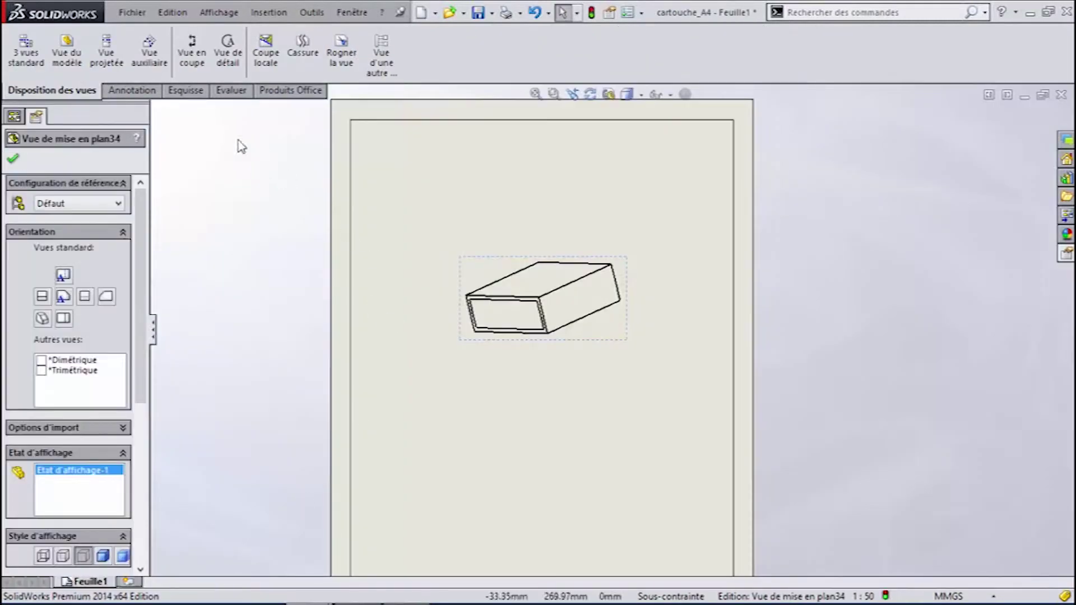
# Insert a second ass caisson view in the current model orientation and place it below the first view
pyautogui.click(66, 49)
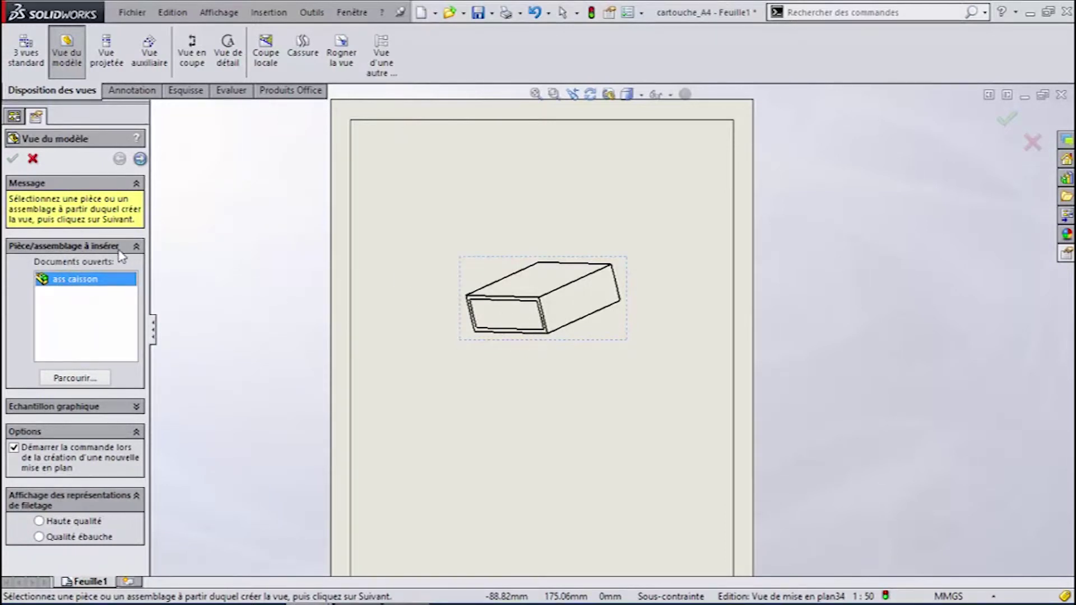
pyautogui.doubleClick(88, 280)
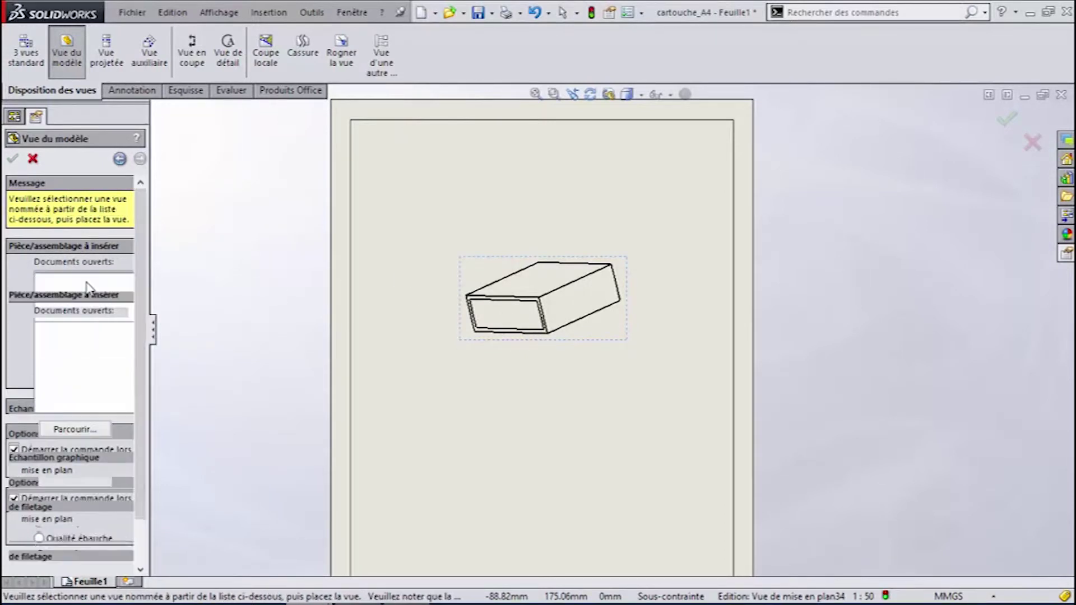
pyautogui.scroll(-3, 101, 392)
pyautogui.click(68, 410)
pyautogui.click(505, 456)
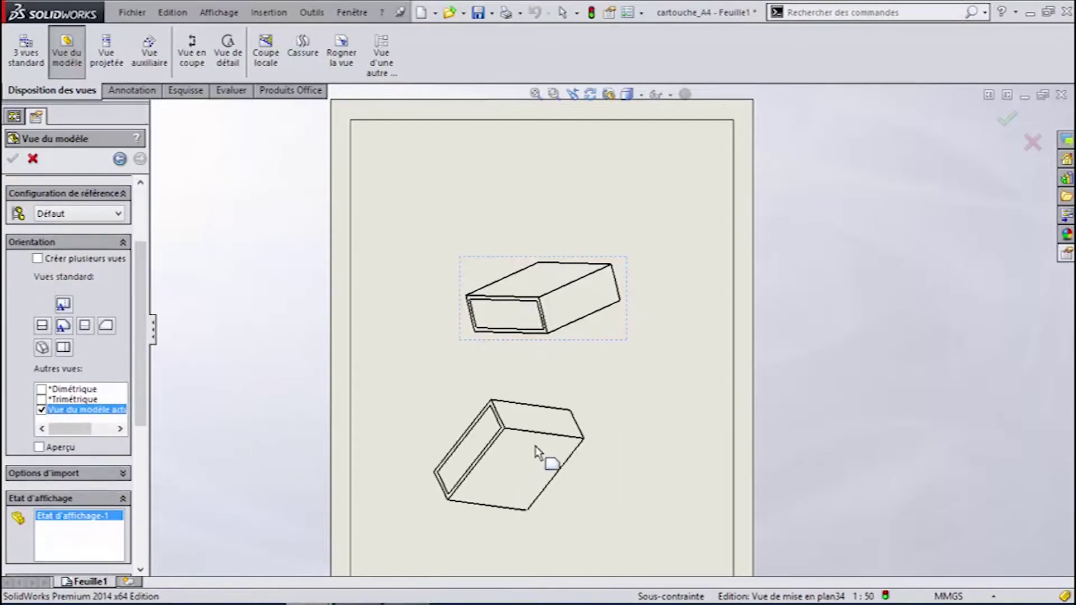
# Switch the upper view's display style to shaded with edges and finally to shaded without edges
pyautogui.press('f')
pyautogui.scroll(-2, 650, 400)
pyautogui.scroll(2, 617, 398)
pyautogui.scroll(-2, 617, 398)
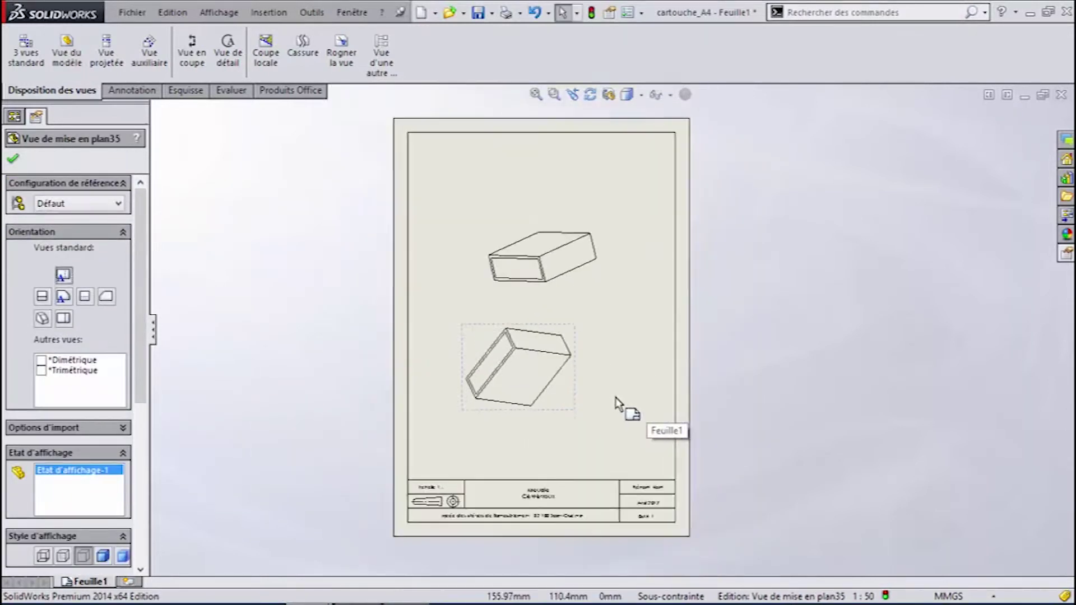
pyautogui.scroll(-1, 538, 286)
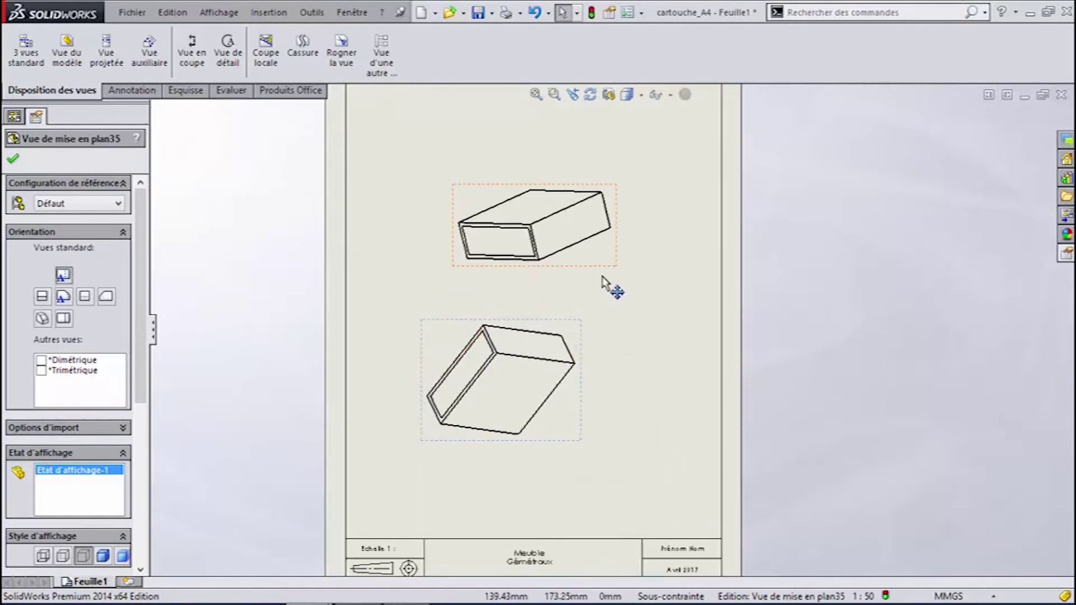
pyautogui.scroll(2, 617, 284)
pyautogui.scroll(-2, 594, 314)
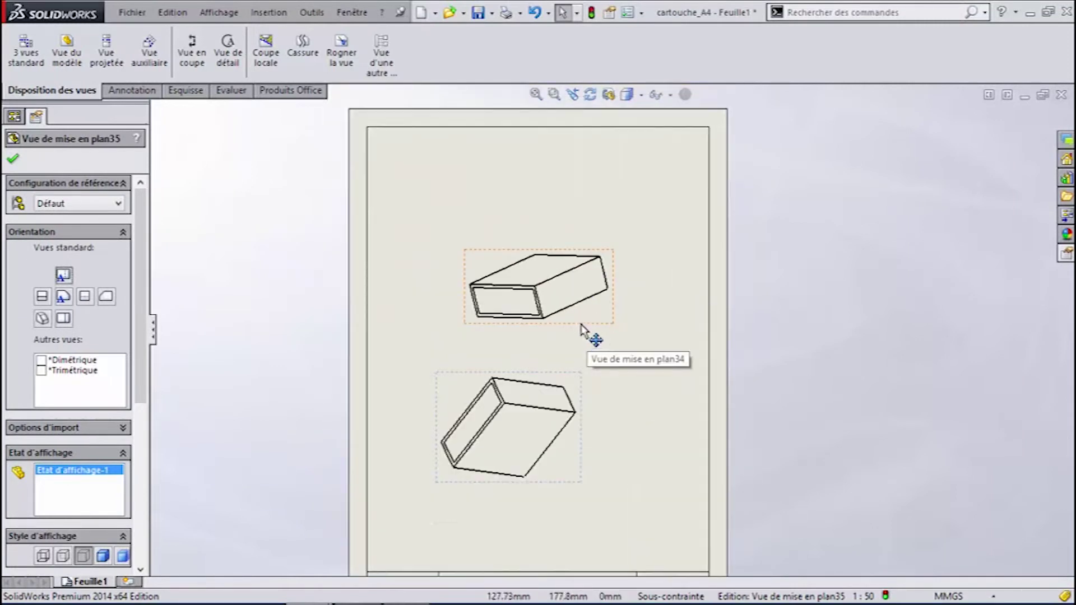
pyautogui.click(611, 308)
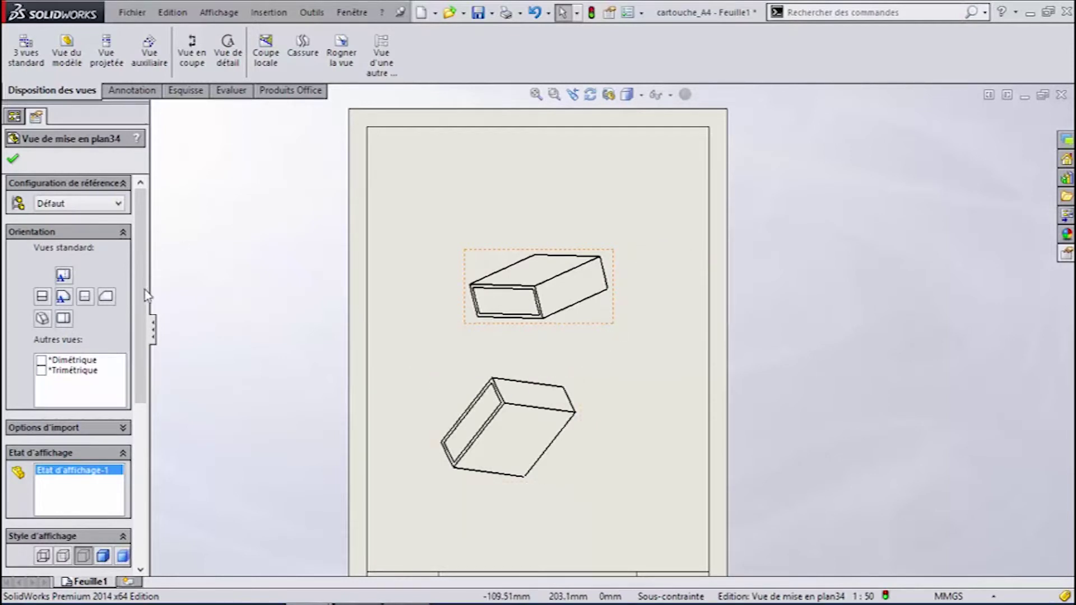
pyautogui.scroll(-3, 136, 321)
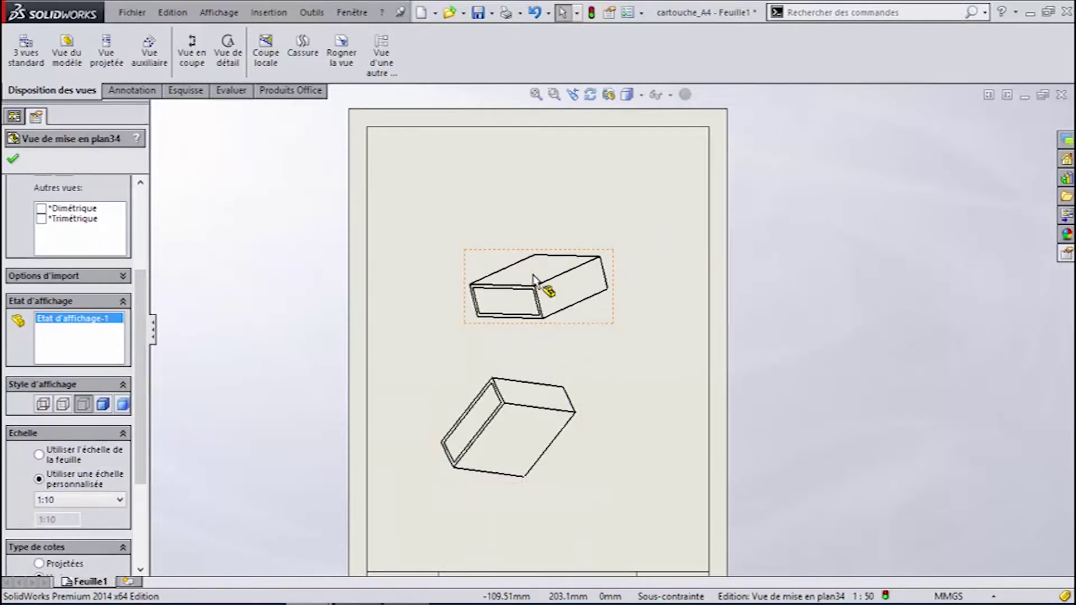
pyautogui.click(121, 404)
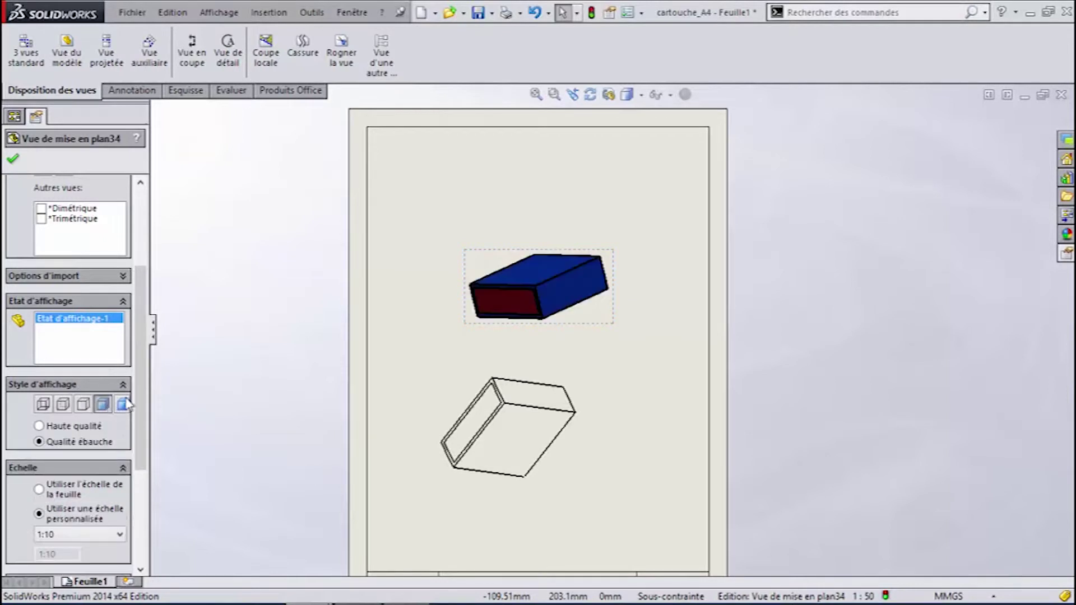
pyautogui.scroll(-3, 94, 398)
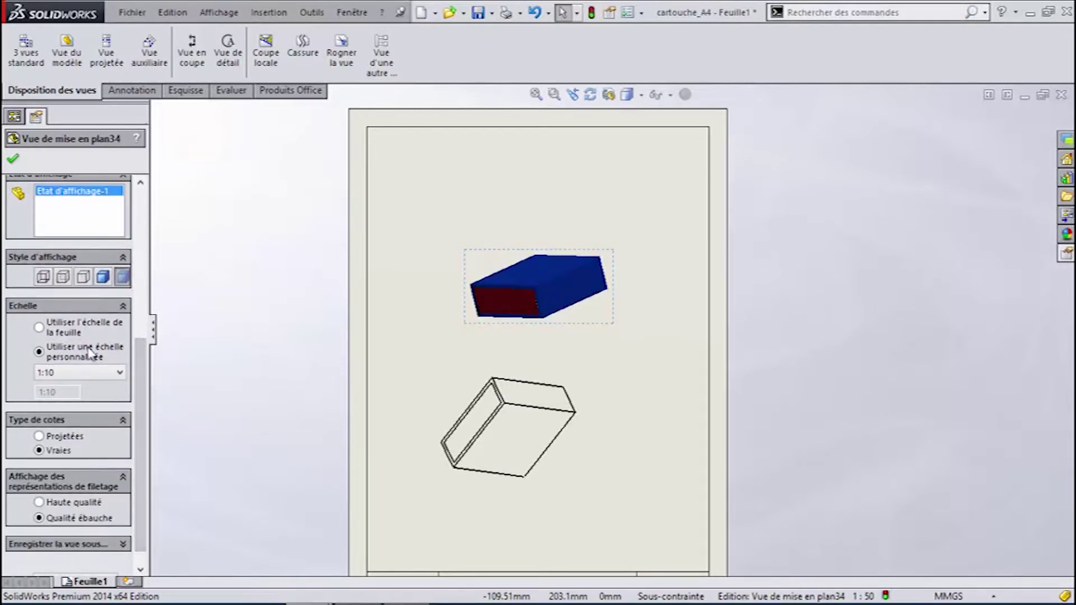
pyautogui.scroll(-1, 90, 370)
pyautogui.scroll(2, 644, 247)
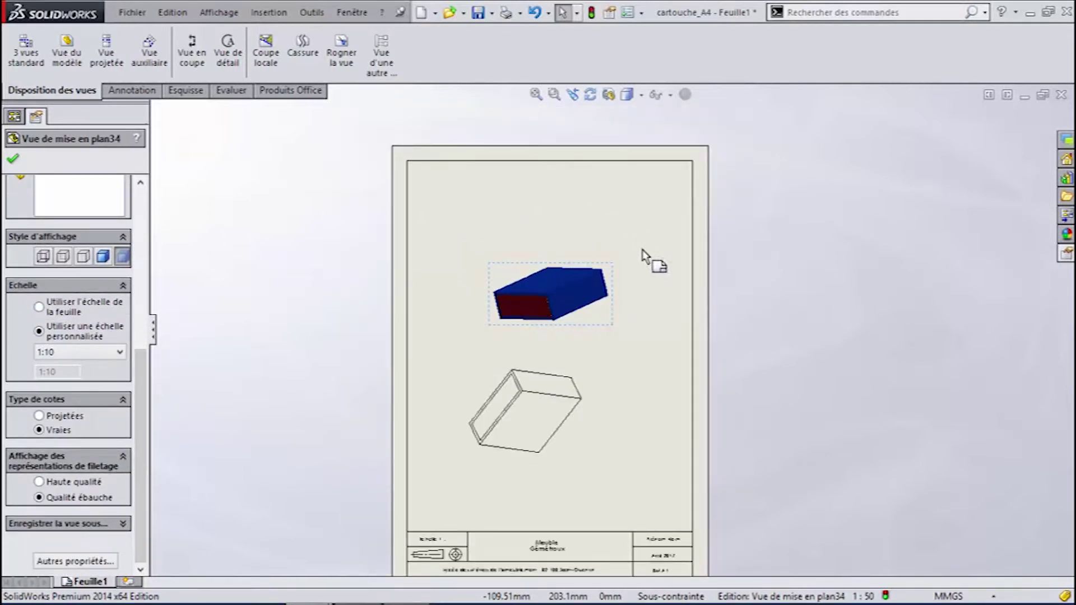
# Delete both the shaded upper view and the lower line view from the sheet
pyautogui.click(617, 283)
pyautogui.press('Delete')
pyautogui.press('Return')
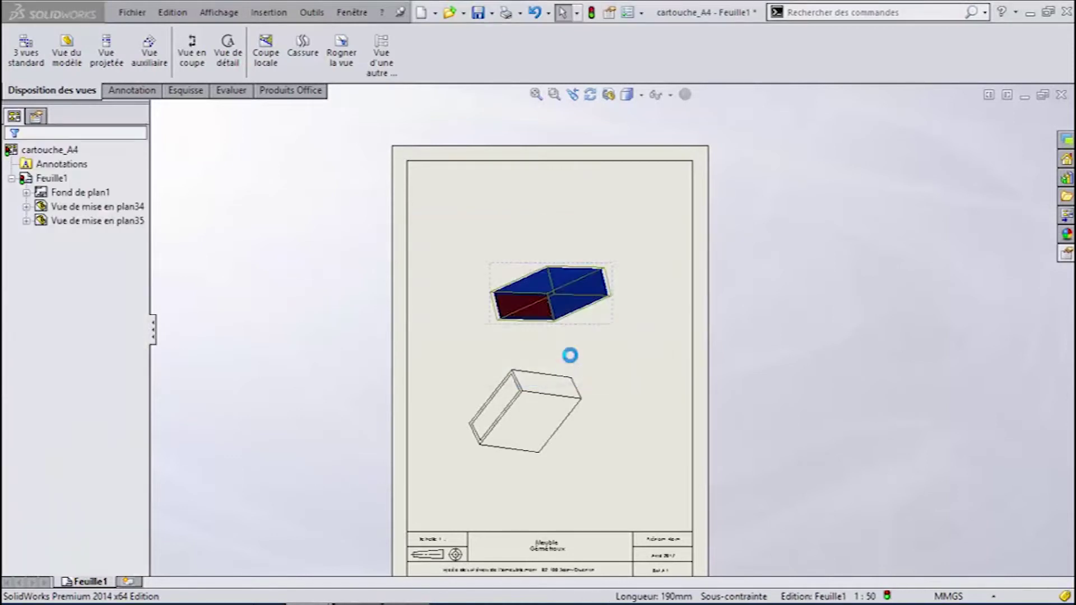
pyautogui.click(572, 386)
pyautogui.press('Delete')
pyautogui.press('Return')
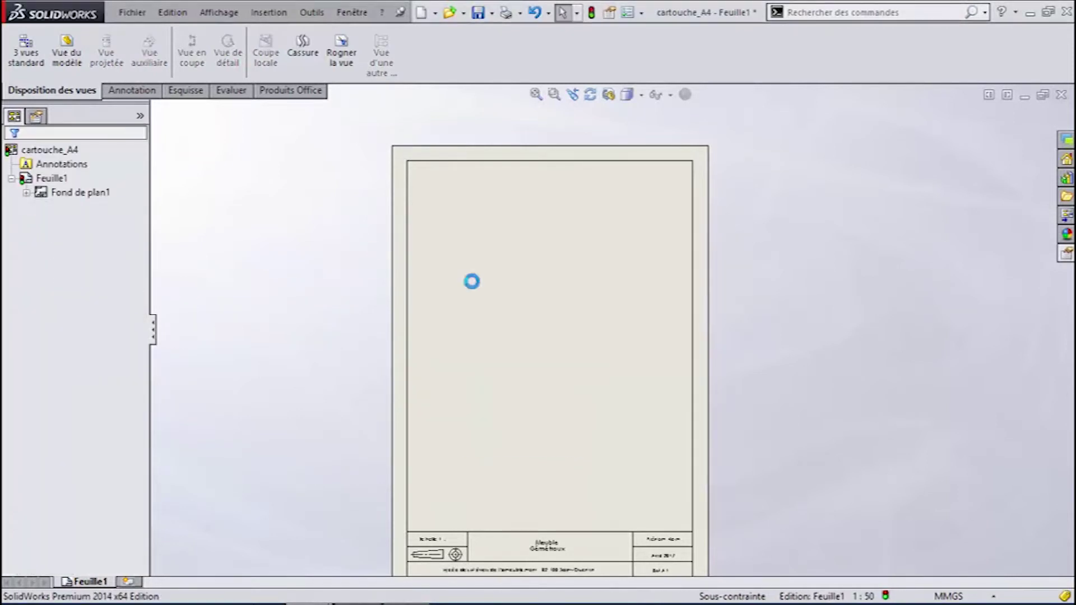
# Insert the three standard views of the ass caisson assembly on the sheet
pyautogui.click(25, 53)
pyautogui.click(471, 257)
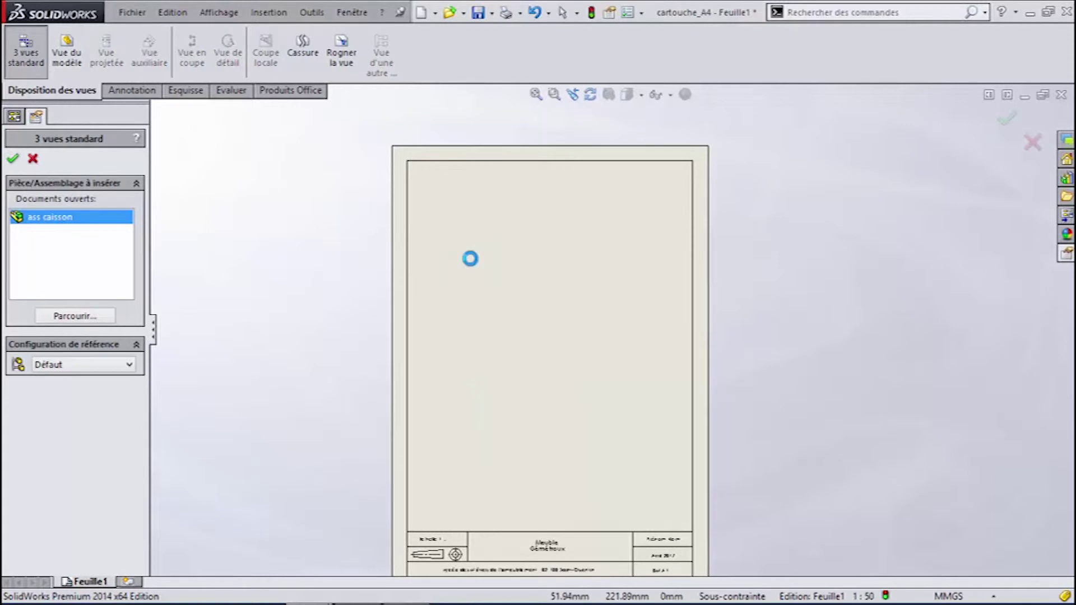
pyautogui.click(642, 321)
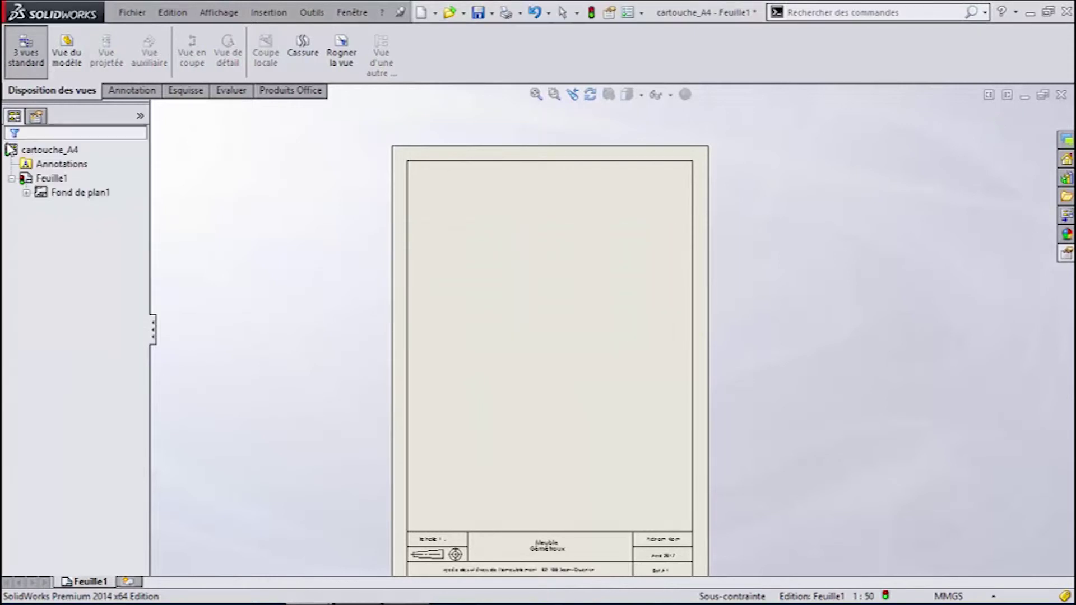
pyautogui.click(37, 62)
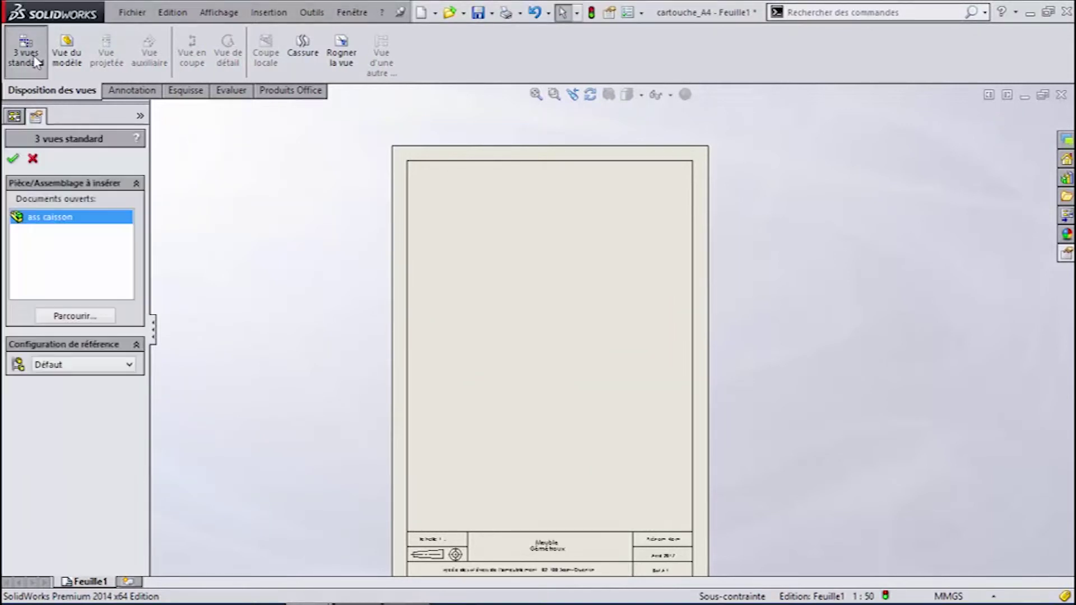
pyautogui.doubleClick(74, 223)
pyautogui.scroll(-2, 599, 259)
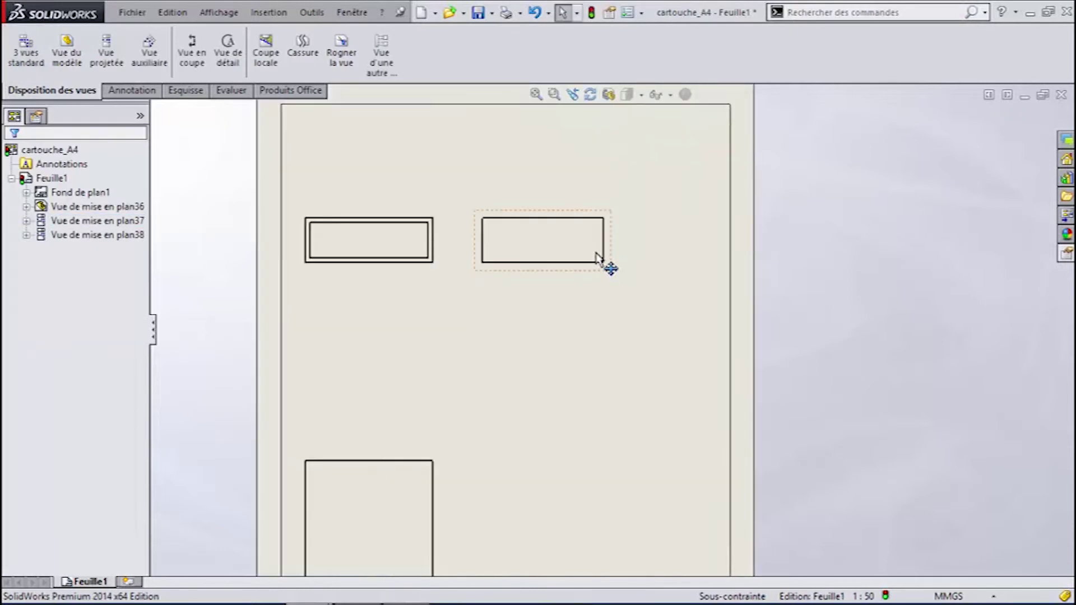
# Rearrange the standard views: side view farther right, front view away from the left border, and top view closer beneath it
pyautogui.moveTo(598, 268); pyautogui.dragTo(636, 275)
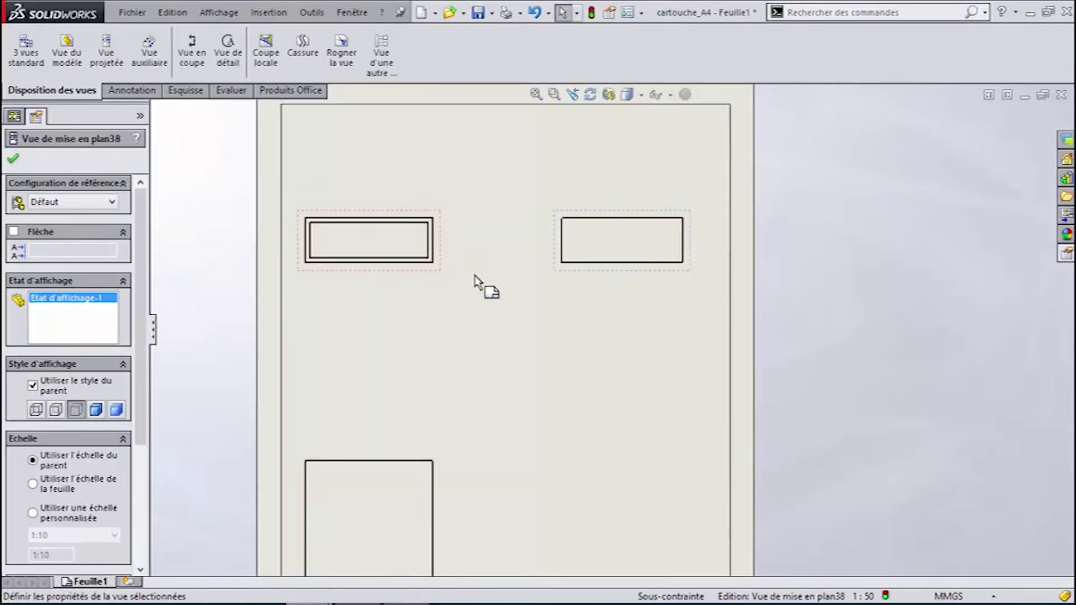
pyautogui.moveTo(447, 269); pyautogui.dragTo(505, 293)
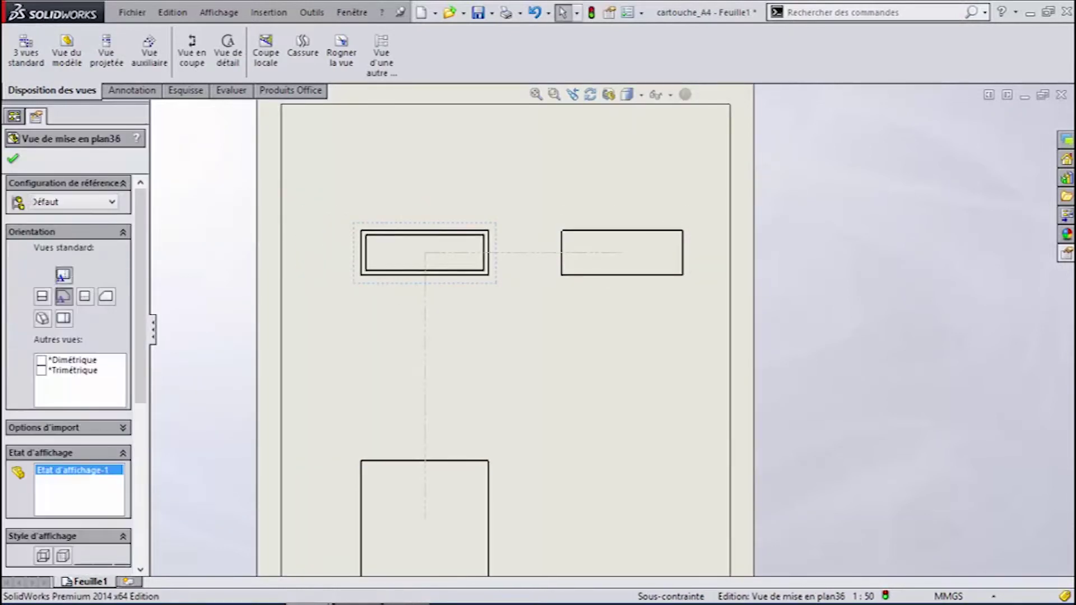
pyautogui.moveTo(463, 456); pyautogui.dragTo(473, 404)
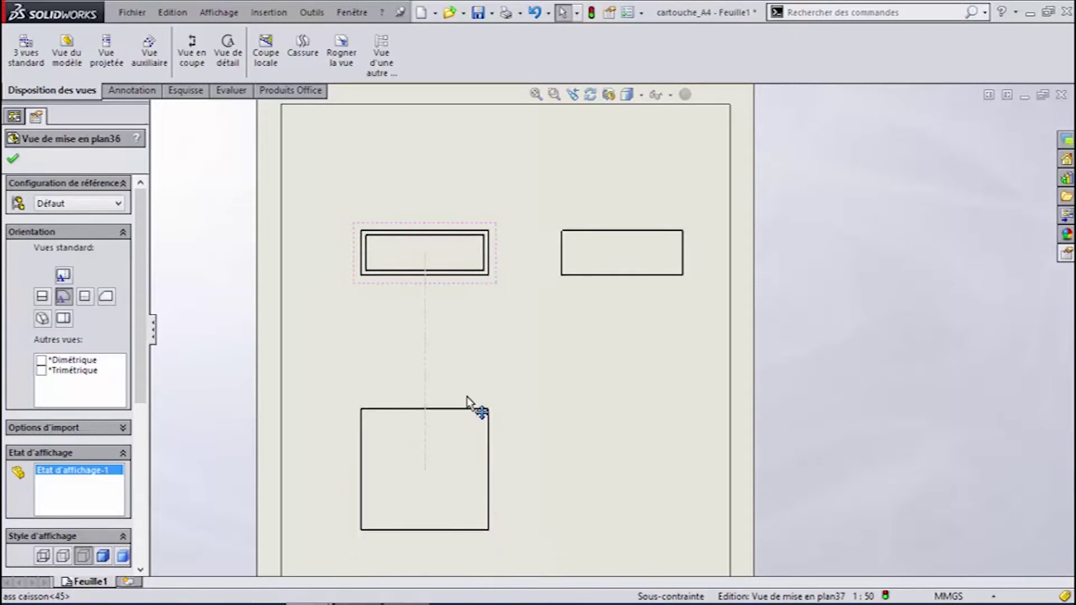
pyautogui.click(469, 130)
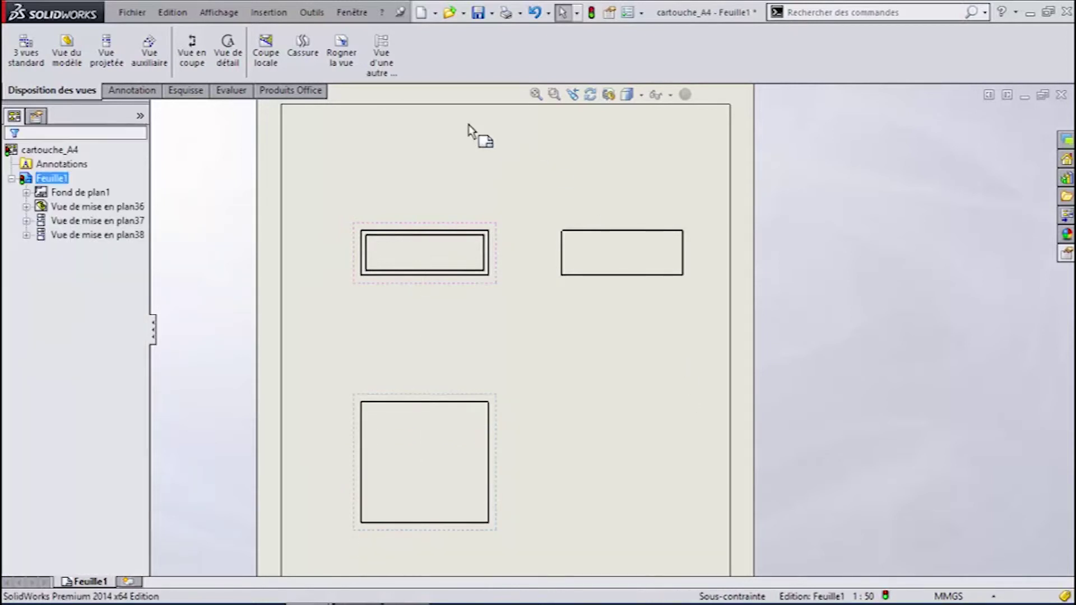
# Add smart dimensions for the front view's overall width above it and overall height on its left side
pyautogui.click(168, 92)
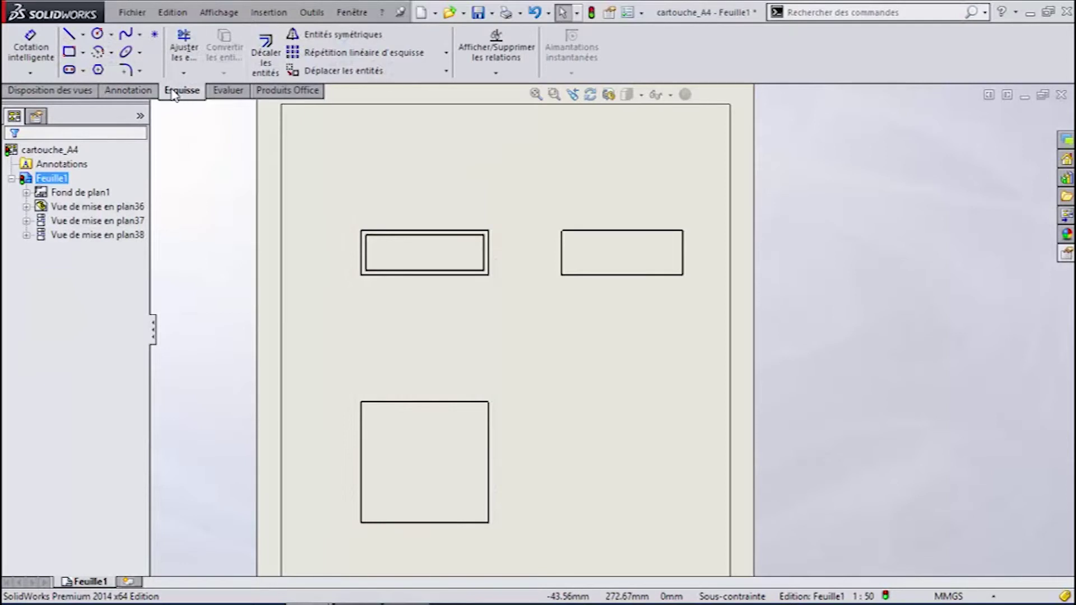
pyautogui.click(31, 47)
pyautogui.scroll(-2, 527, 219)
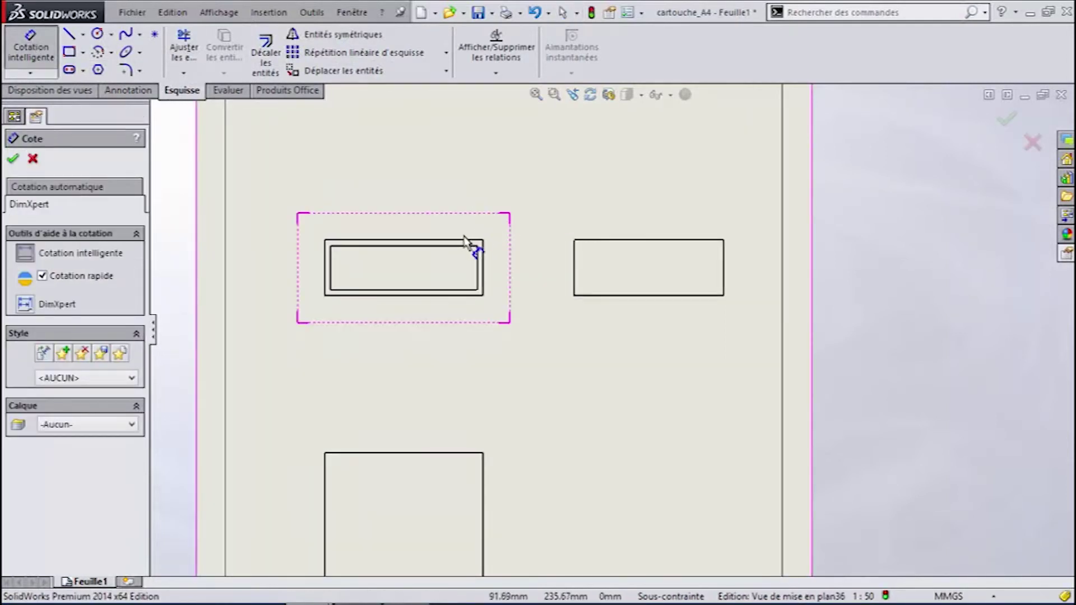
pyautogui.click(453, 240)
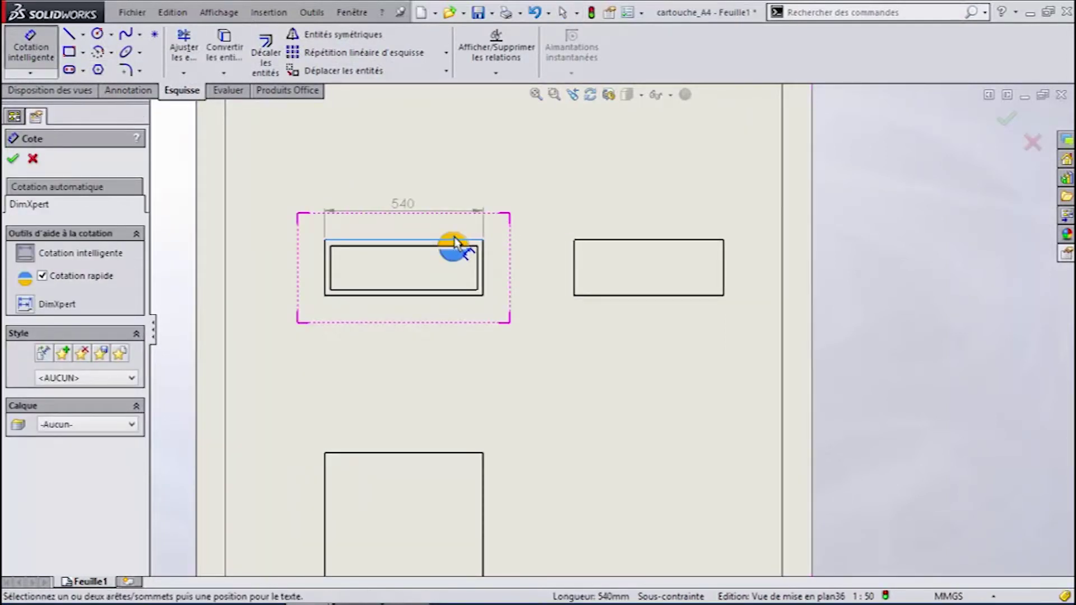
pyautogui.scroll(-1, 454, 241)
pyautogui.click(473, 258)
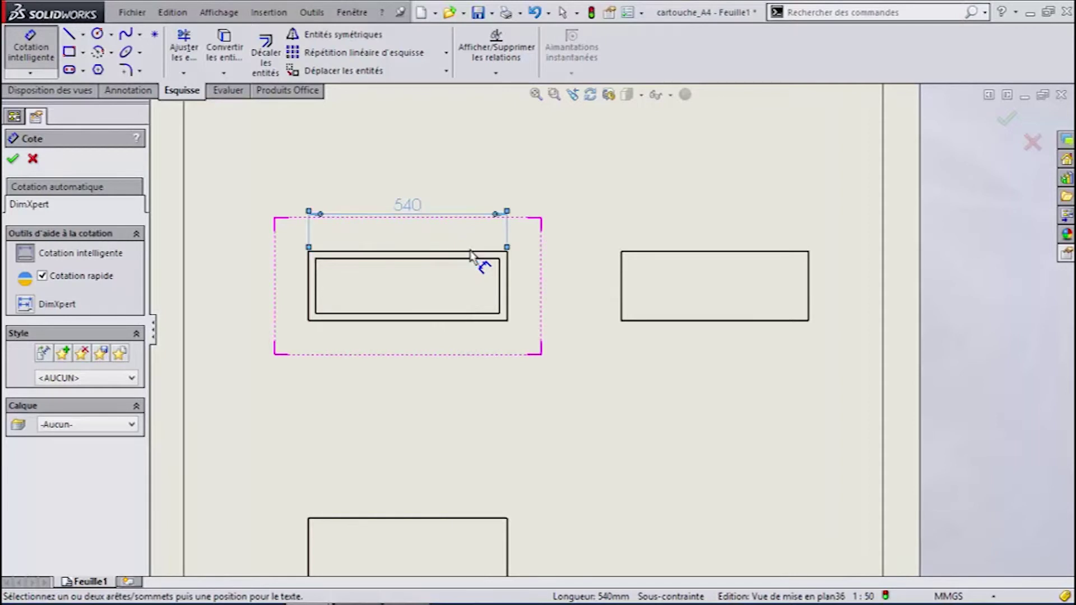
pyautogui.click(308, 290)
pyautogui.click(307, 290)
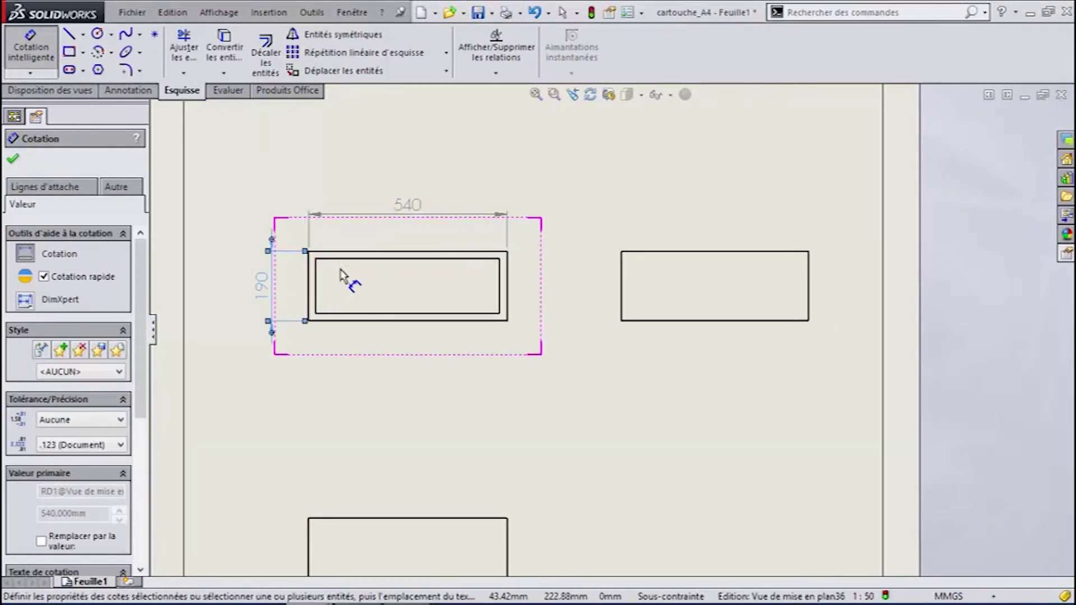
# Dimension the side view's height, placing the dimension outside its right edge
pyautogui.scroll(-3, 346, 262)
pyautogui.scroll(-3, 347, 263)
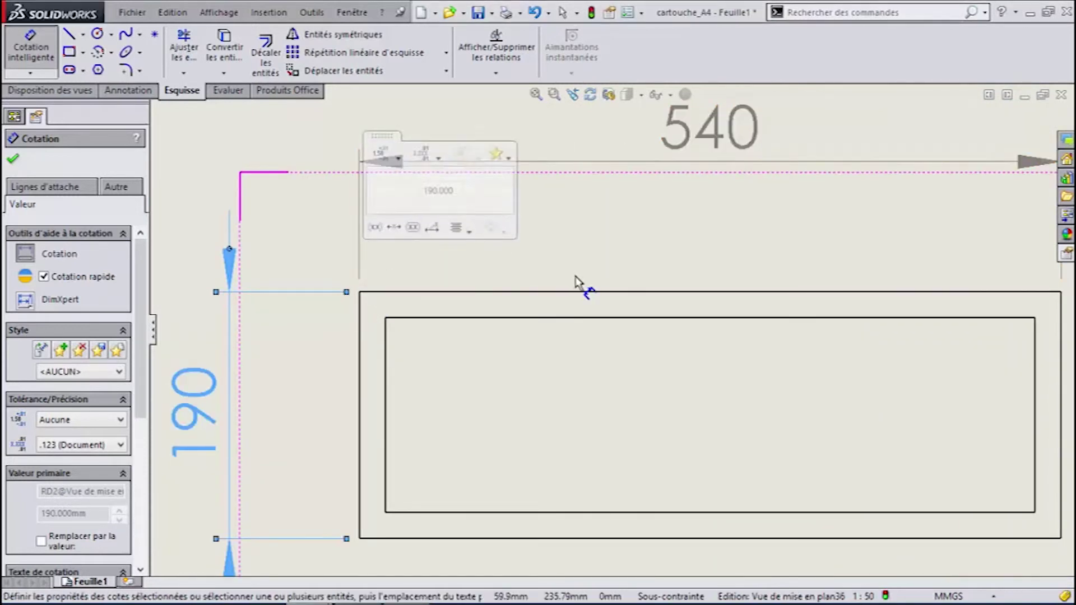
pyautogui.scroll(5, 577, 280)
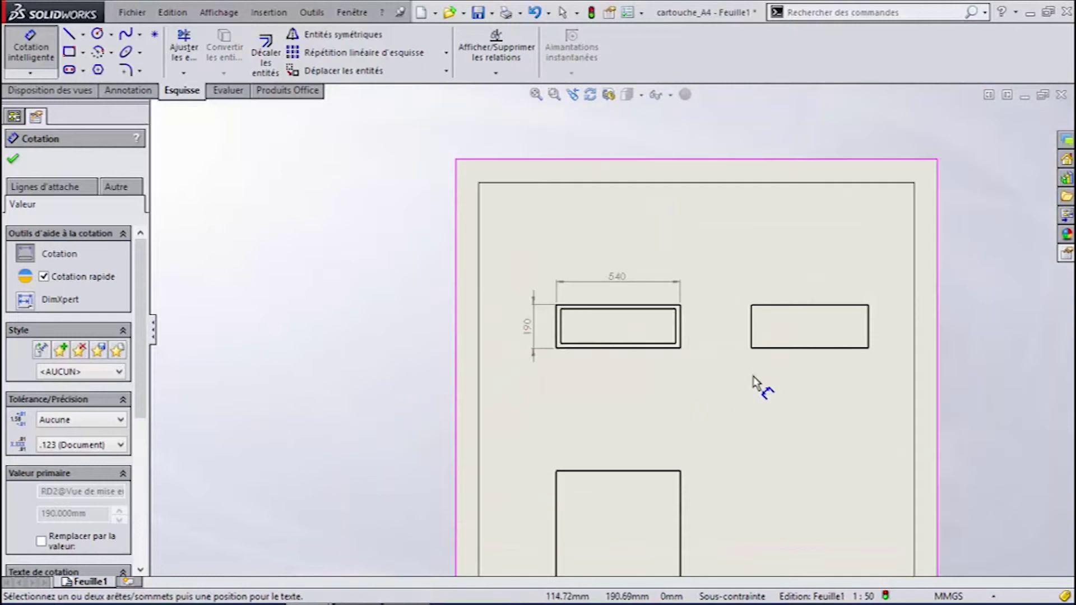
pyautogui.scroll(-2, 807, 406)
pyautogui.click(888, 323)
pyautogui.scroll(-4, 865, 384)
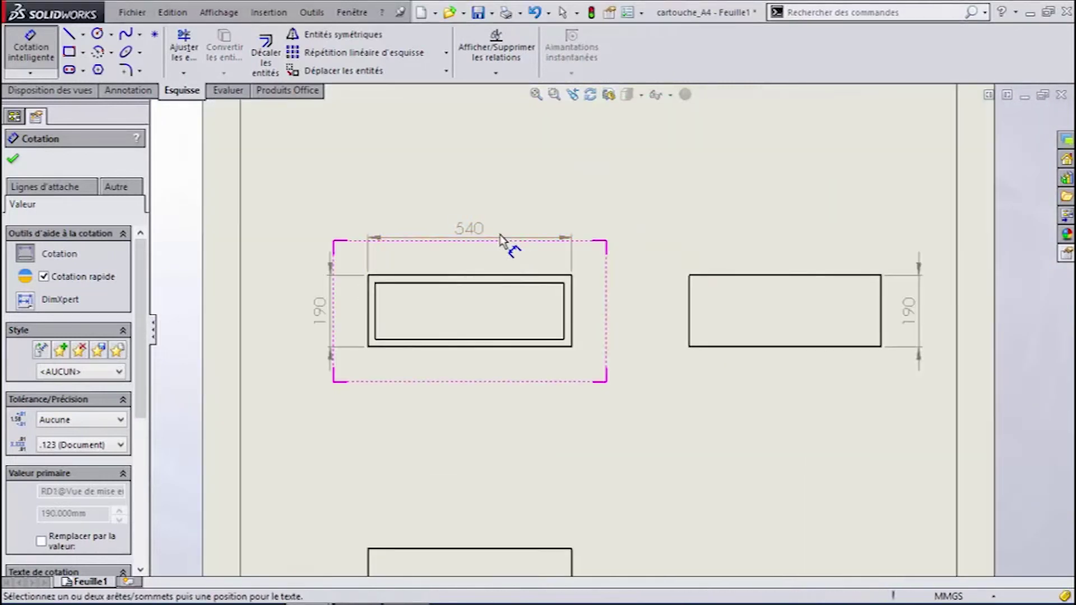
# Add a second height dimension to the front view, with its text above the view so its line crosses the width dimension
pyautogui.scroll(-1, 423, 292)
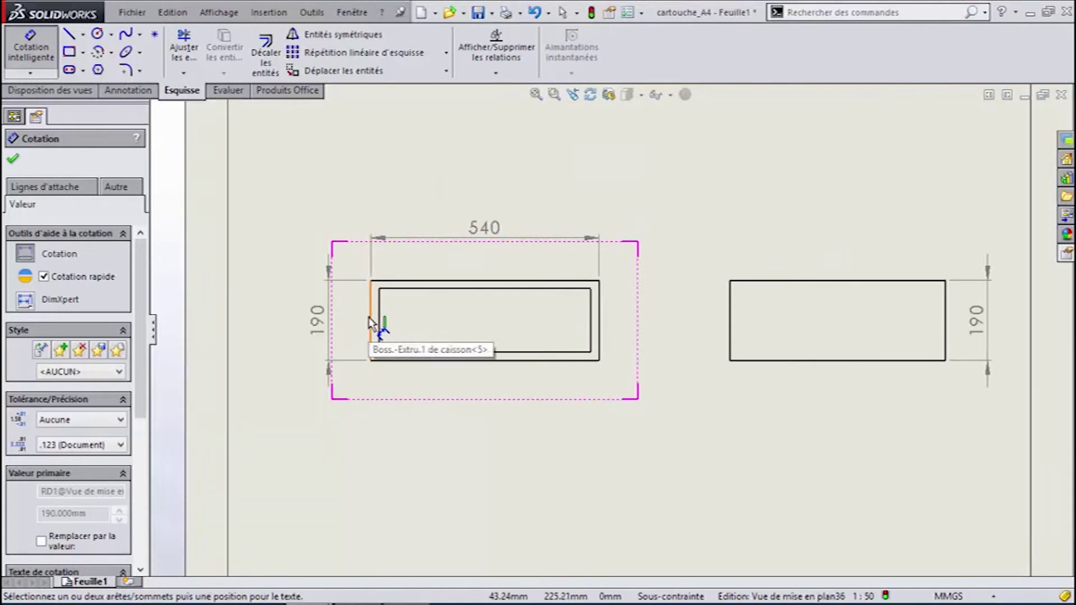
pyautogui.click(370, 324)
pyautogui.click(437, 174)
pyautogui.scroll(-2, 458, 208)
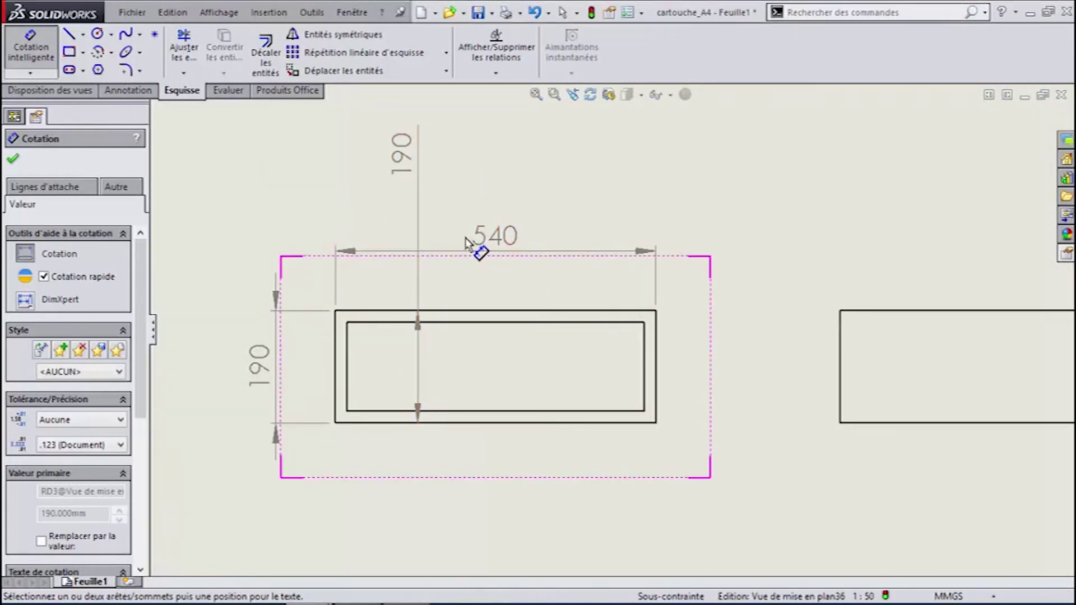
# Examine the value and leader property options of the front view's width dimension, and exit the dimension command
pyautogui.moveTo(142, 278); pyautogui.dragTo(147, 465)
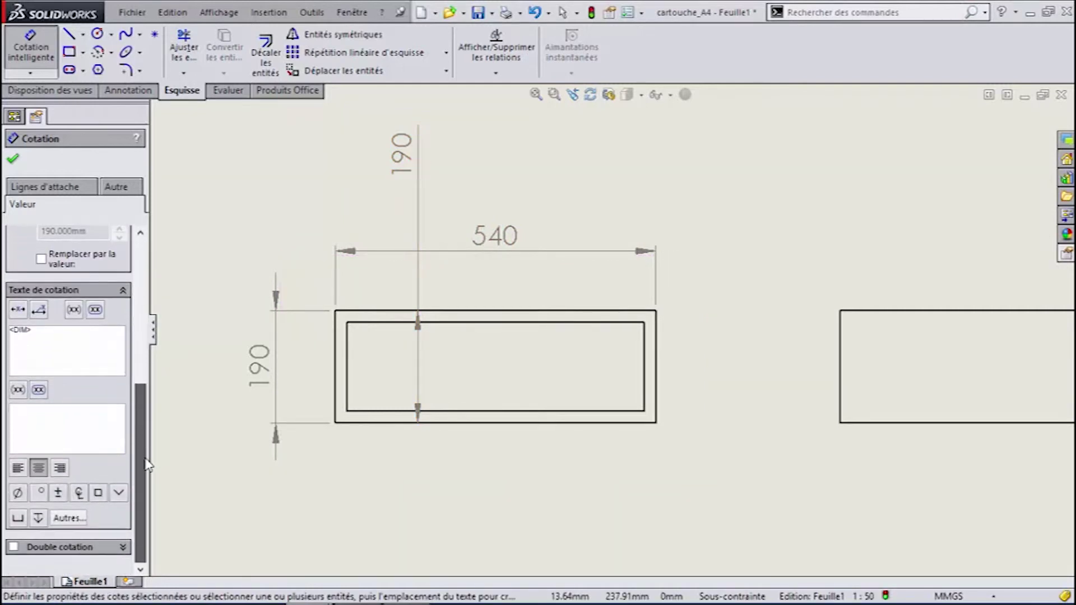
pyautogui.click(501, 252)
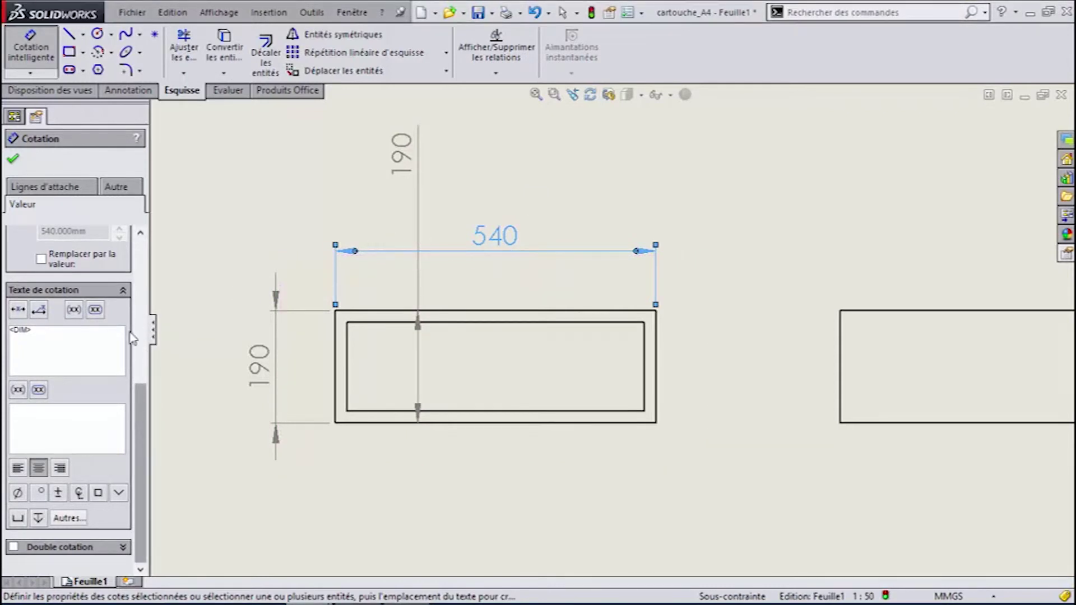
pyautogui.click(67, 189)
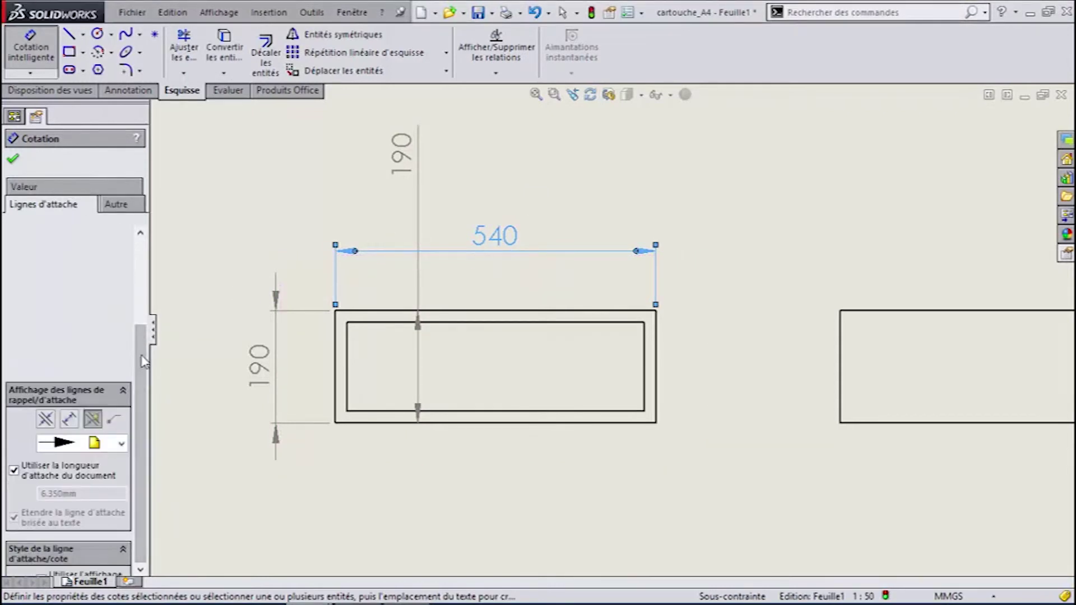
pyautogui.moveTo(143, 408)
pyautogui.mouseDown()
pyautogui.moveTo(150, 276)
pyautogui.moveTo(136, 406)
pyautogui.mouseUp()
pyautogui.click(186, 208)
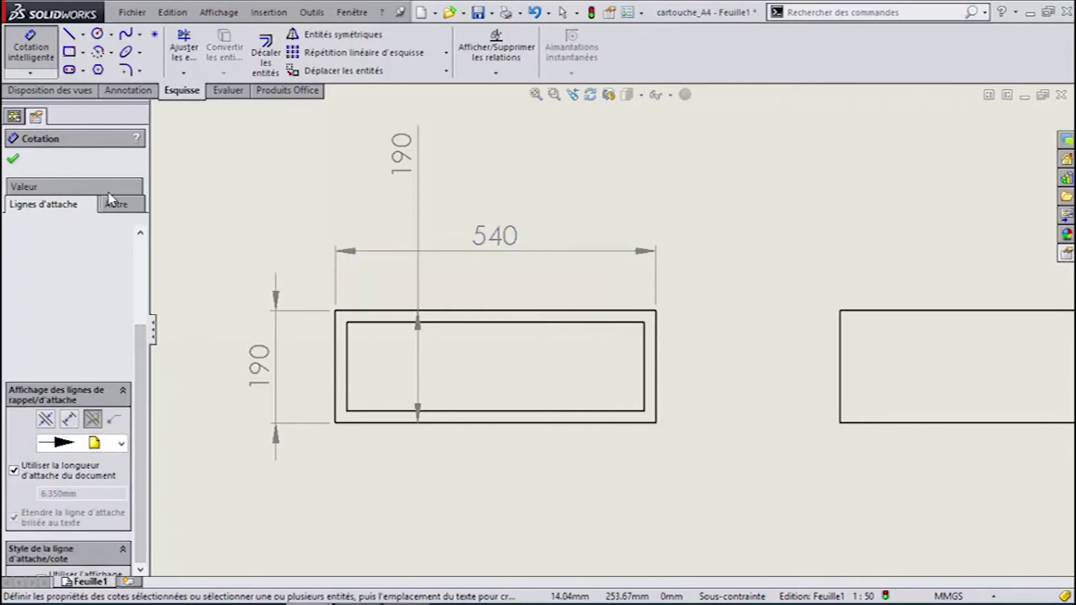
pyautogui.click(106, 189)
pyautogui.click(67, 191)
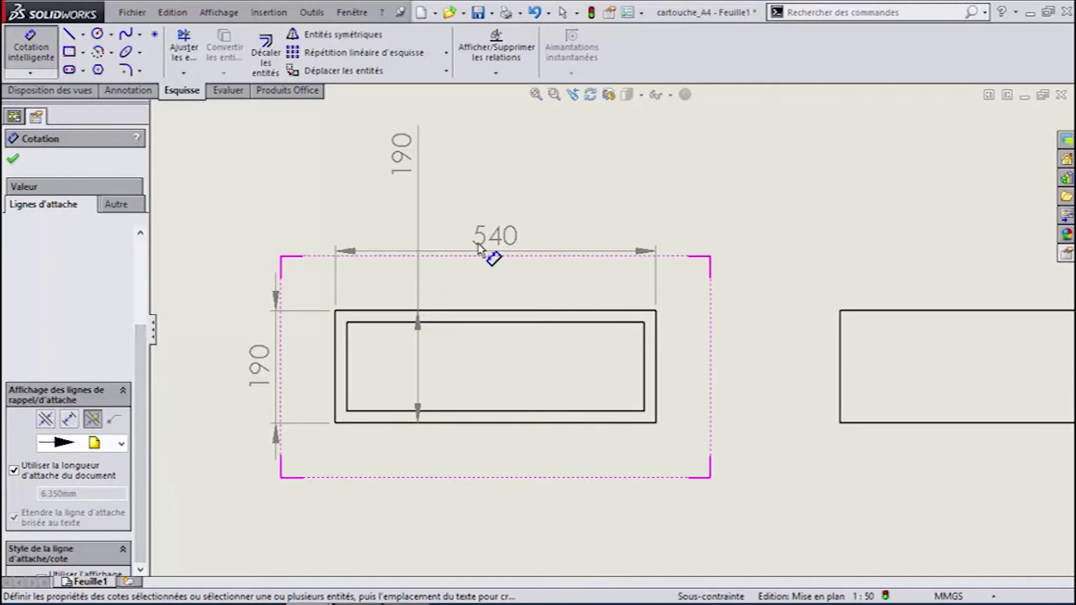
pyautogui.click(493, 255)
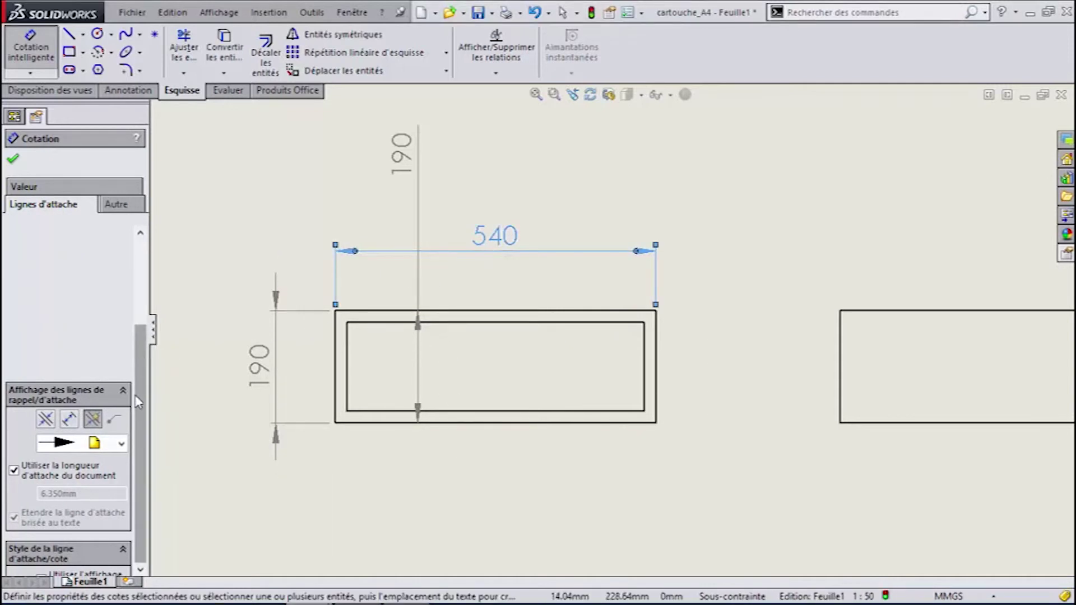
pyautogui.click(347, 474)
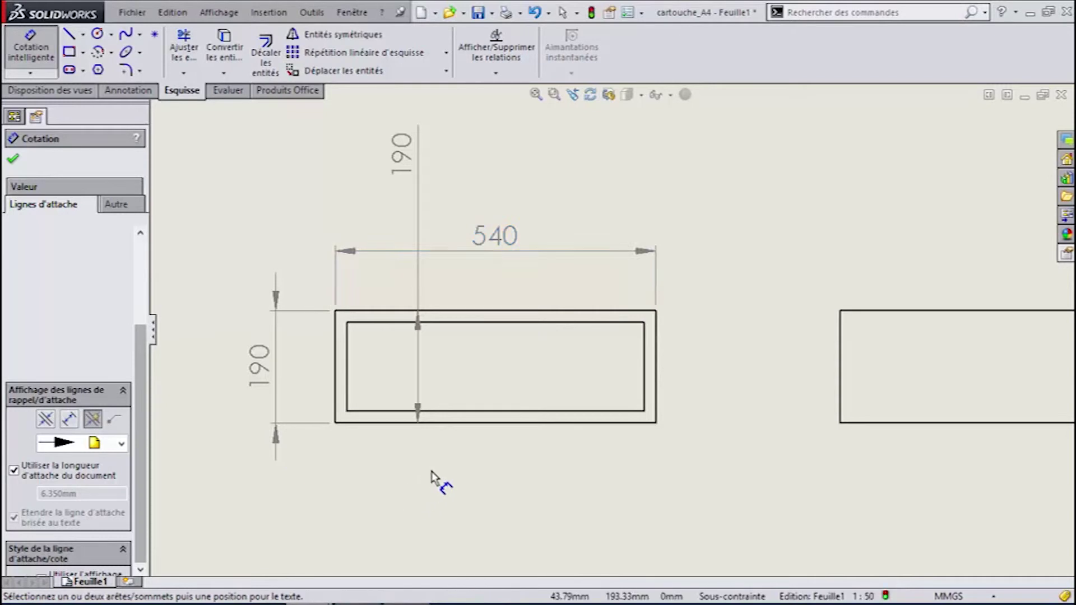
pyautogui.scroll(6, 488, 461)
pyautogui.press('Escape')
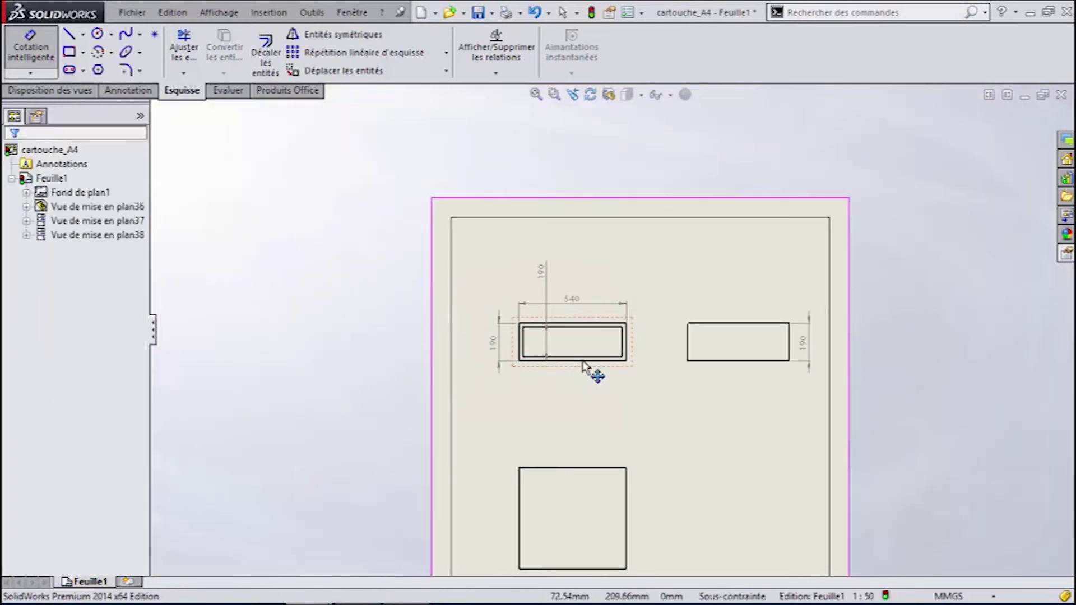
# Enable break lines (Lignes de cassure) on the front view's width dimension where it crosses the second height dimension
pyautogui.scroll(-4, 586, 356)
pyautogui.scroll(-2, 601, 291)
pyautogui.click(572, 280)
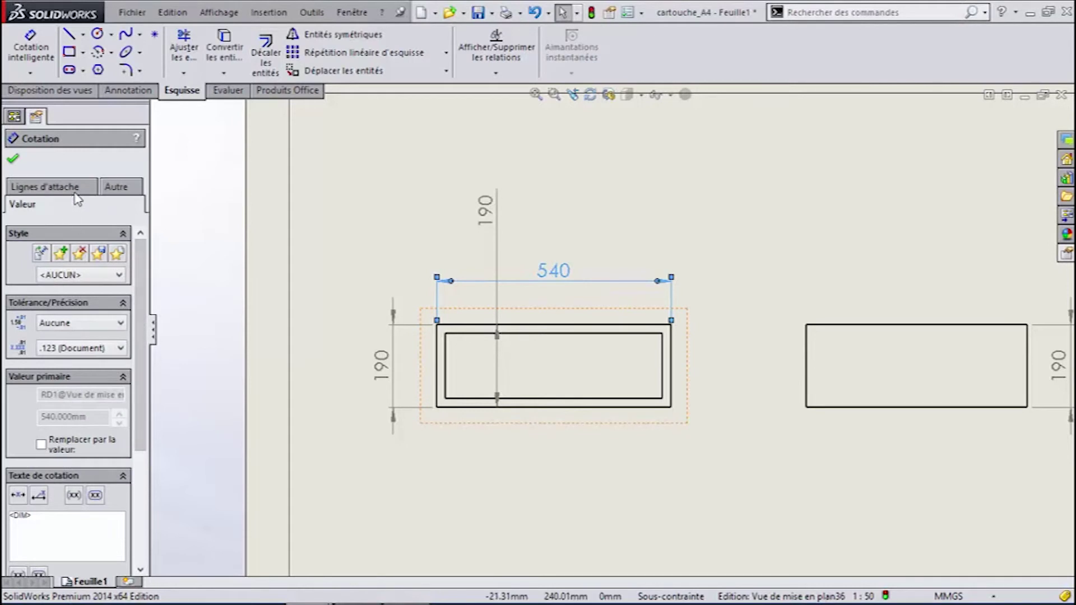
pyautogui.click(78, 203)
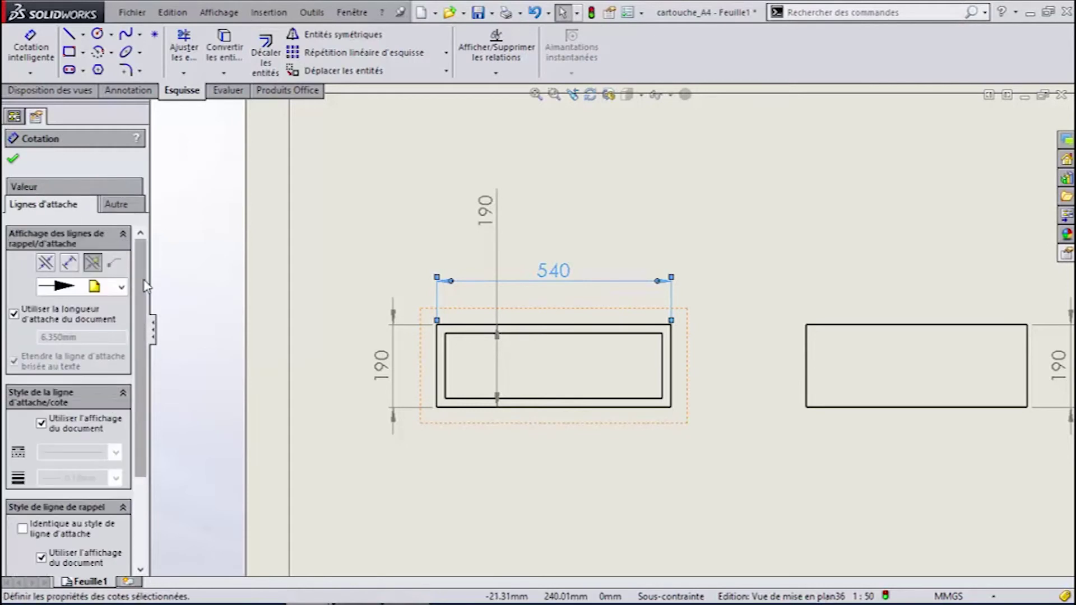
pyautogui.moveTo(142, 284); pyautogui.dragTo(139, 392)
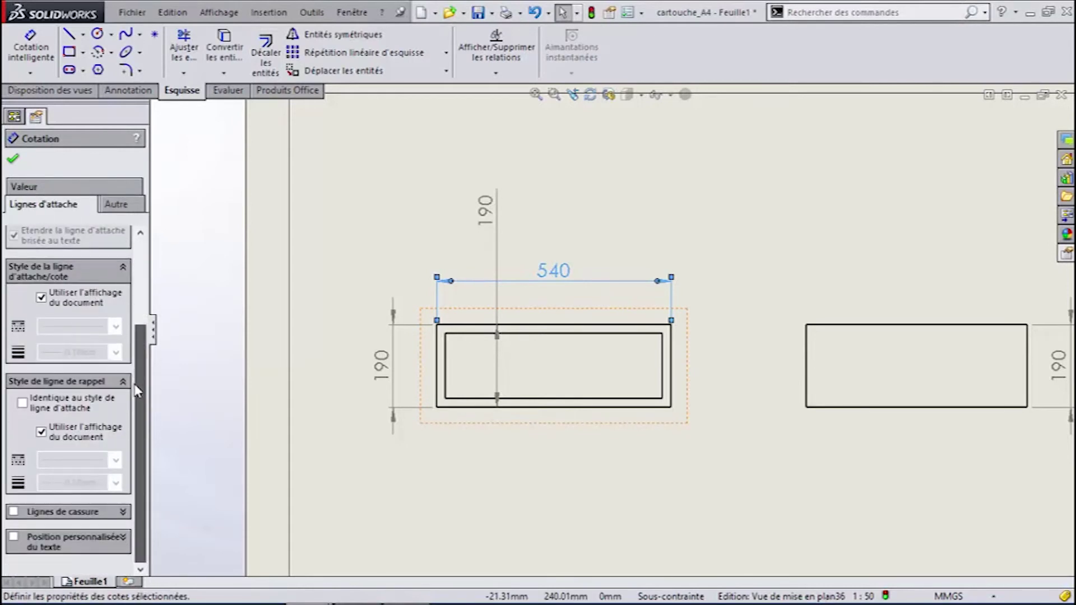
pyautogui.click(13, 511)
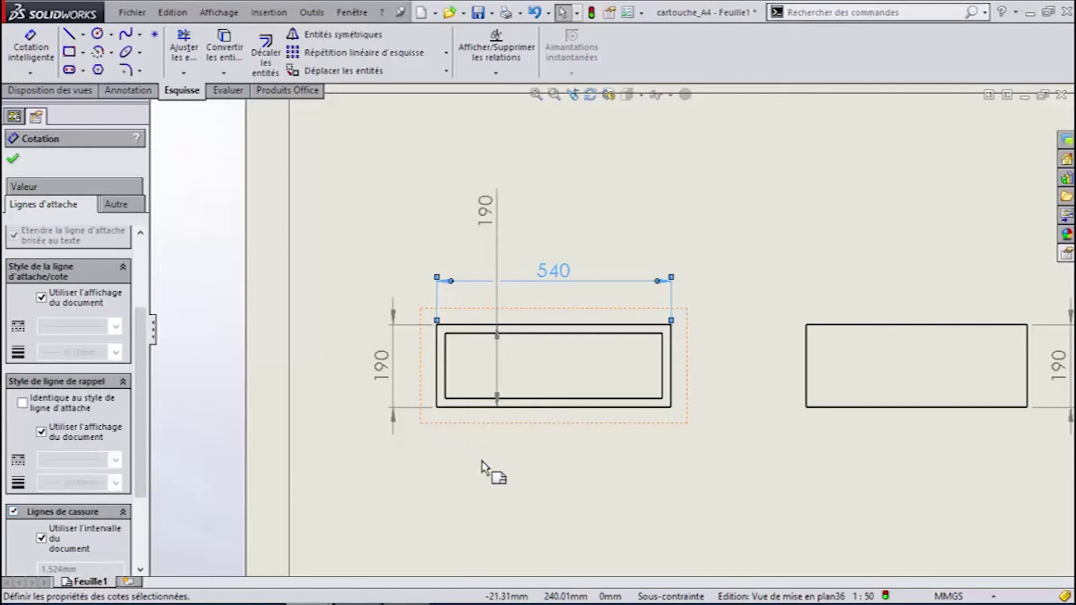
pyautogui.scroll(-3, 495, 268)
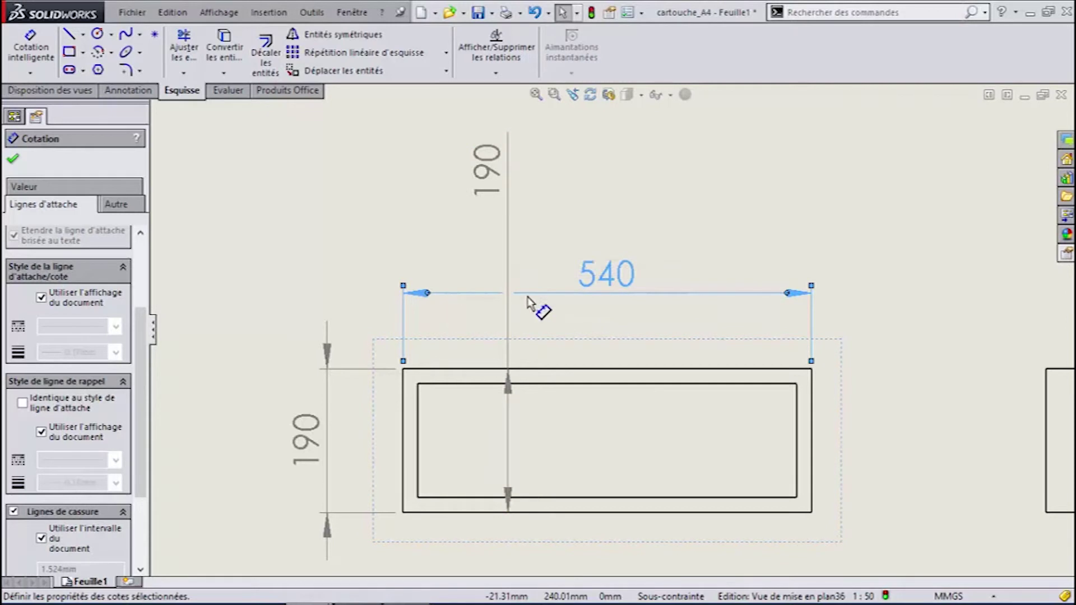
pyautogui.scroll(3, 650, 397)
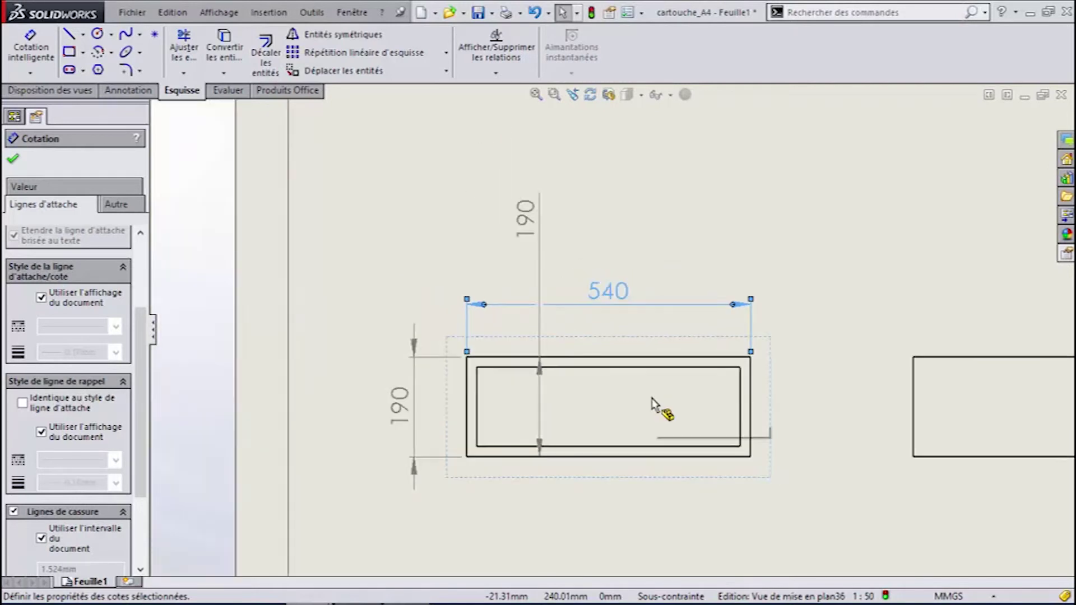
pyautogui.click(648, 439)
# Change the arrowheads of the front view's width dimension to oblique strokes and finally to filled dots
pyautogui.scroll(-1, 594, 275)
pyautogui.click(594, 274)
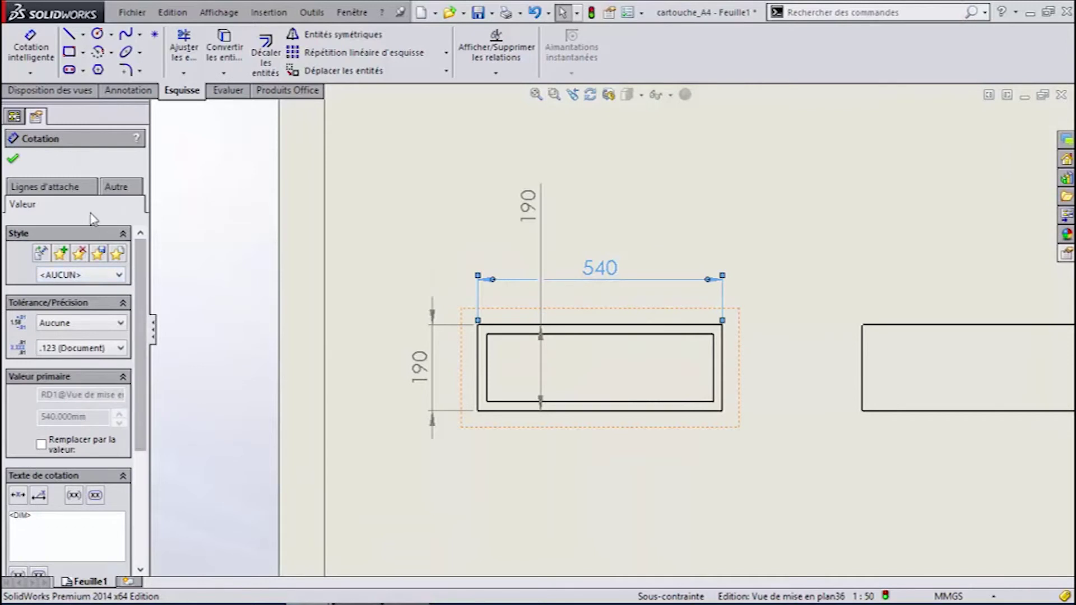
pyautogui.click(116, 187)
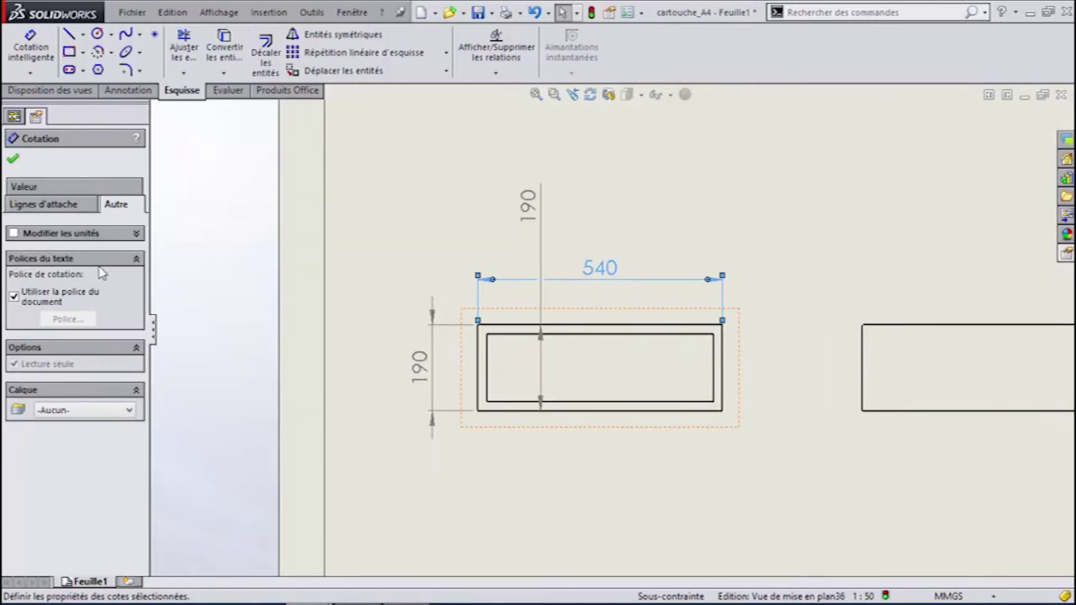
pyautogui.click(42, 205)
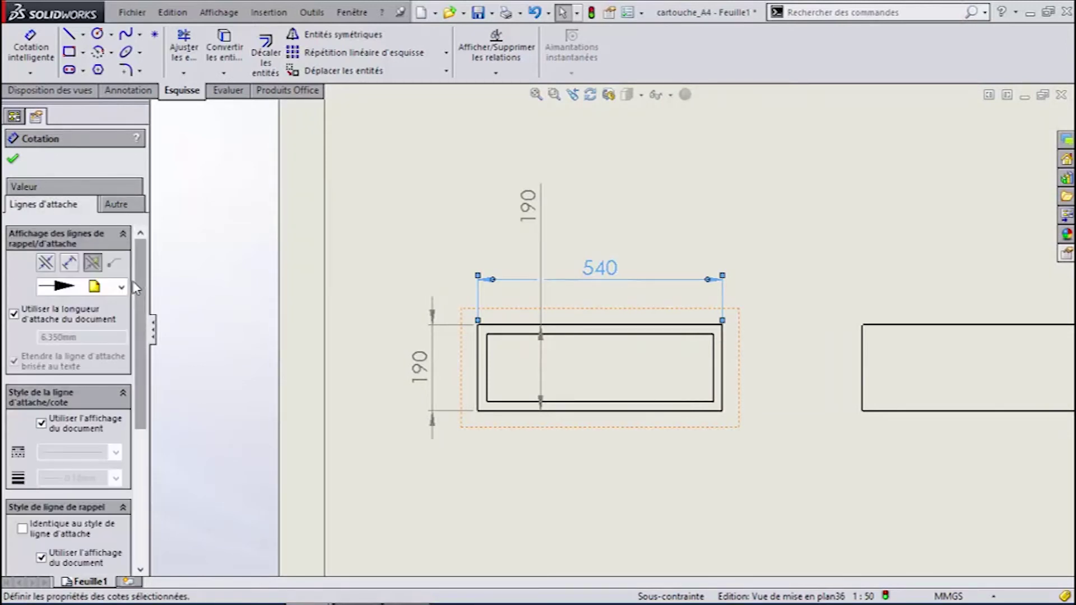
pyautogui.click(121, 288)
pyautogui.click(90, 337)
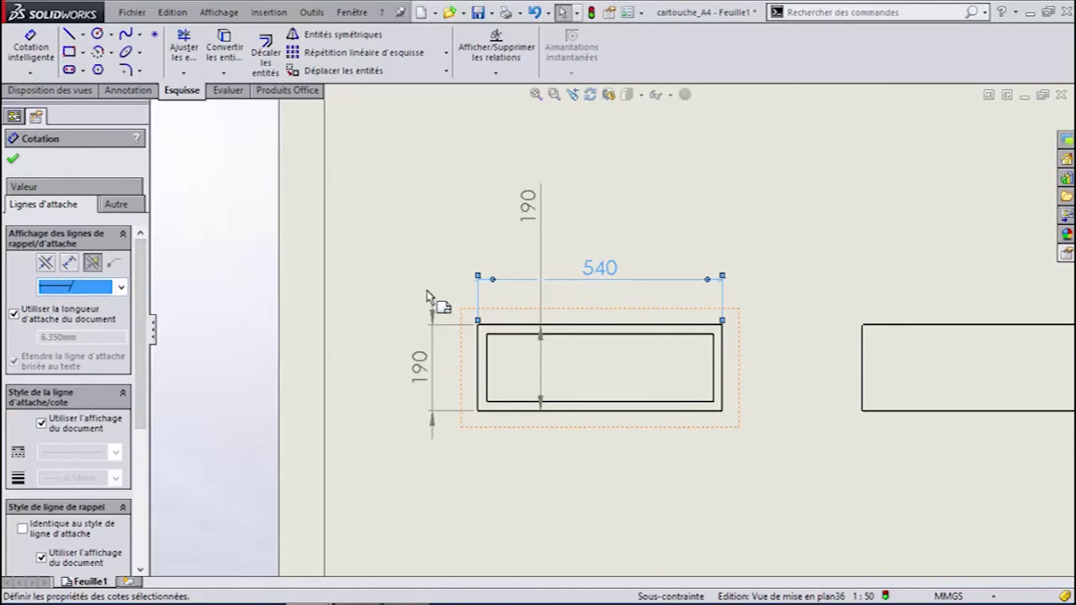
pyautogui.click(110, 291)
pyautogui.click(107, 349)
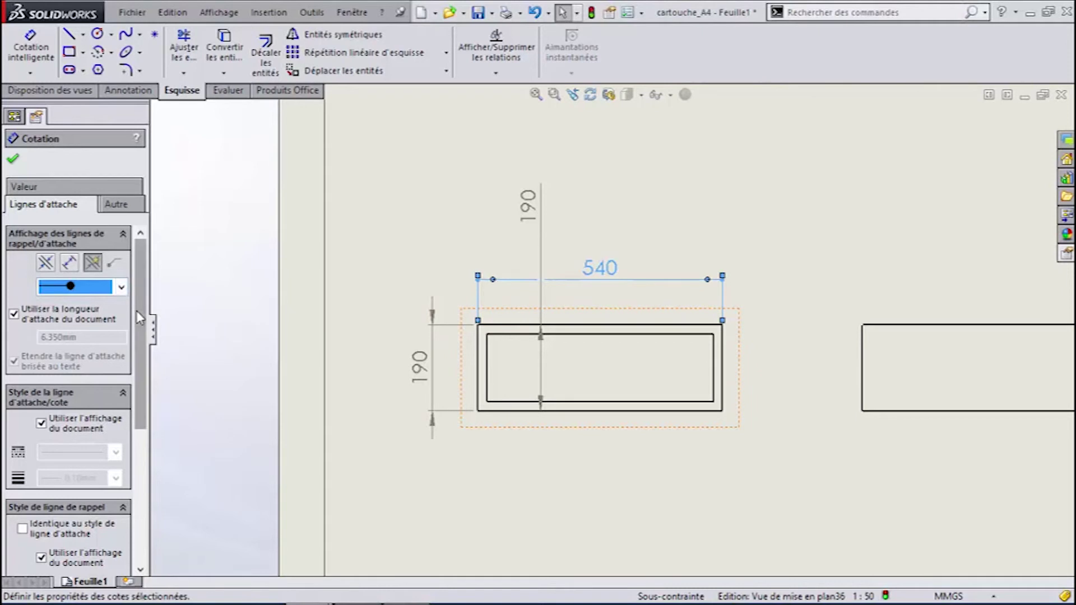
# Override the displayed value of the front view's width dimension with 5450,987
pyautogui.scroll(-5, 140, 337)
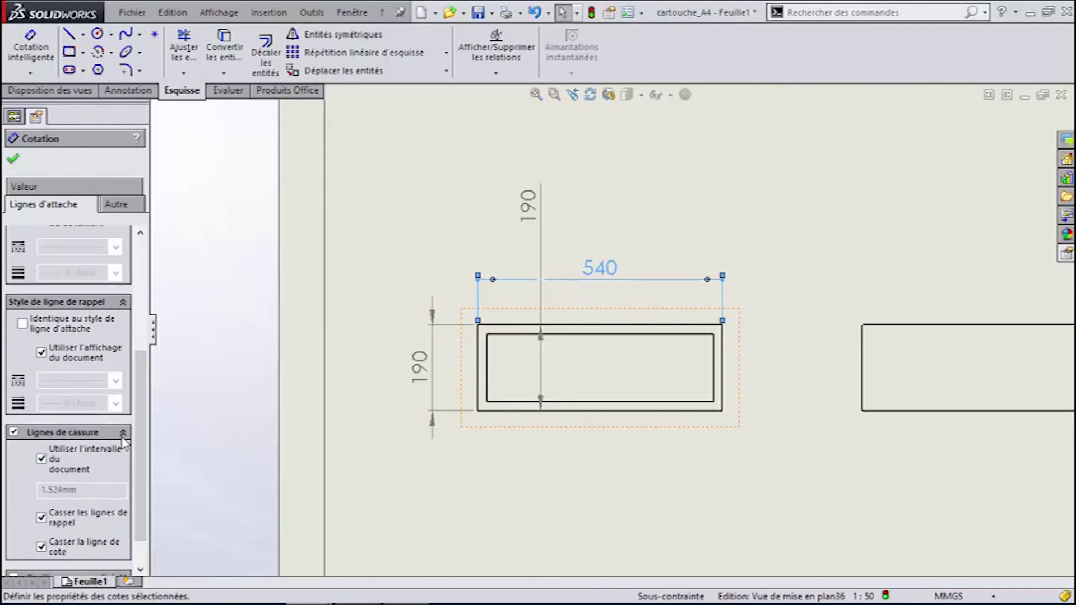
pyautogui.scroll(-2, 139, 416)
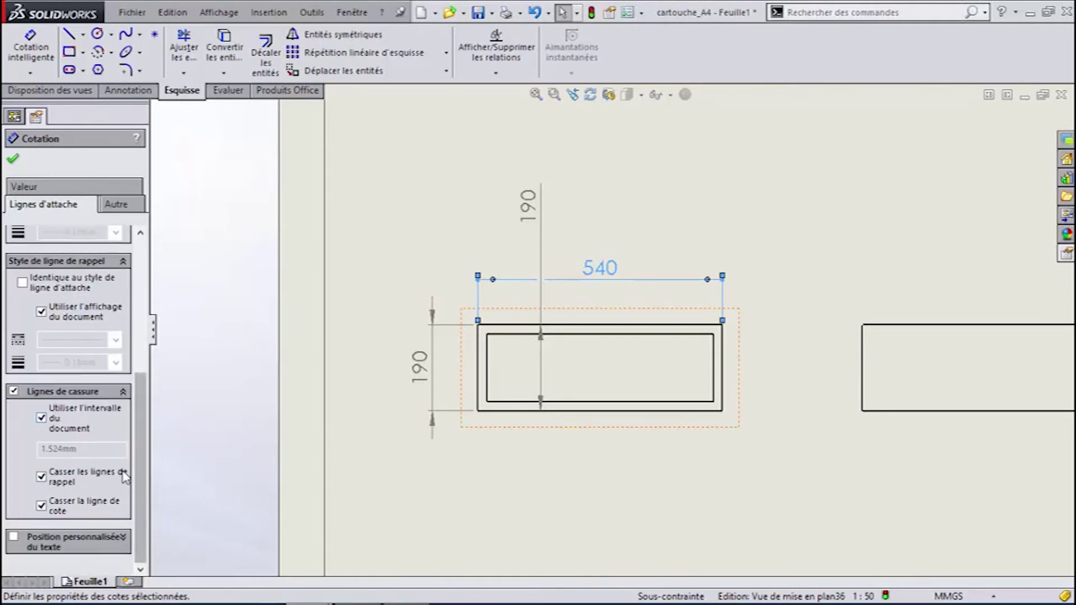
pyautogui.click(51, 187)
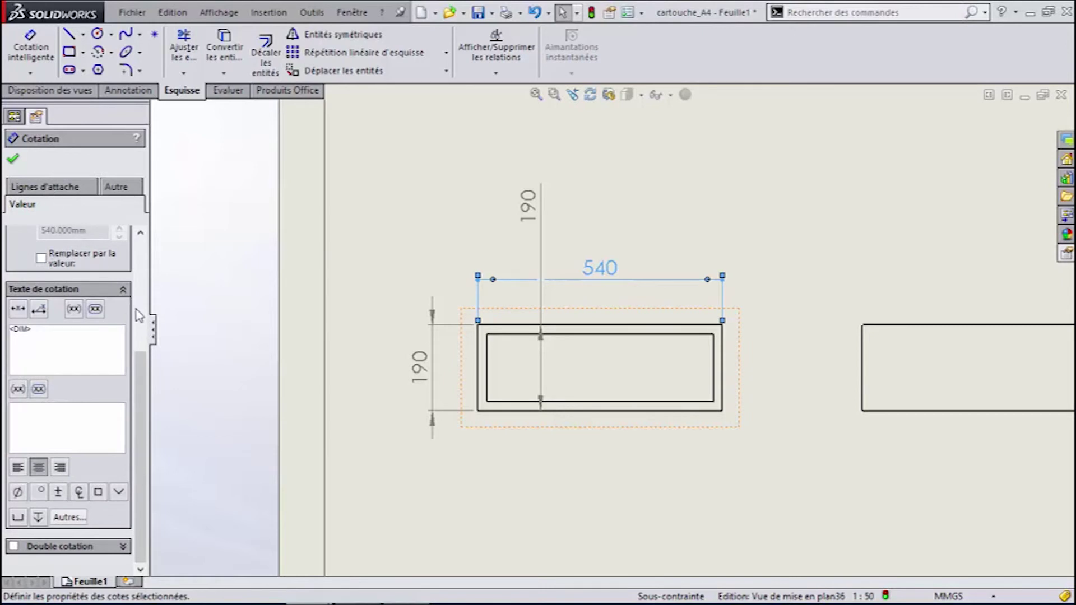
pyautogui.scroll(5, 140, 277)
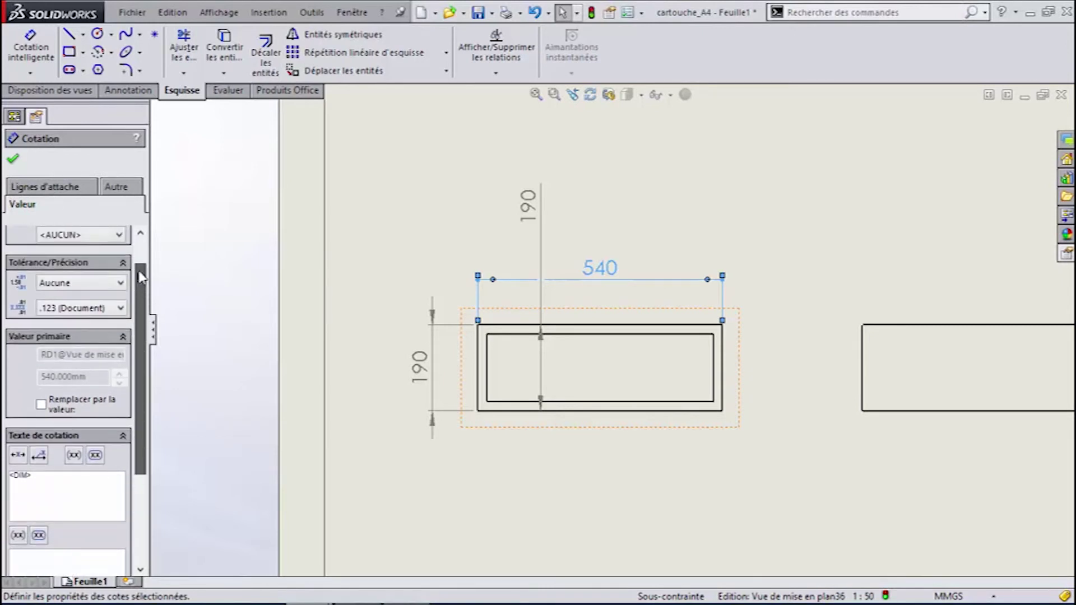
pyautogui.scroll(2, 140, 277)
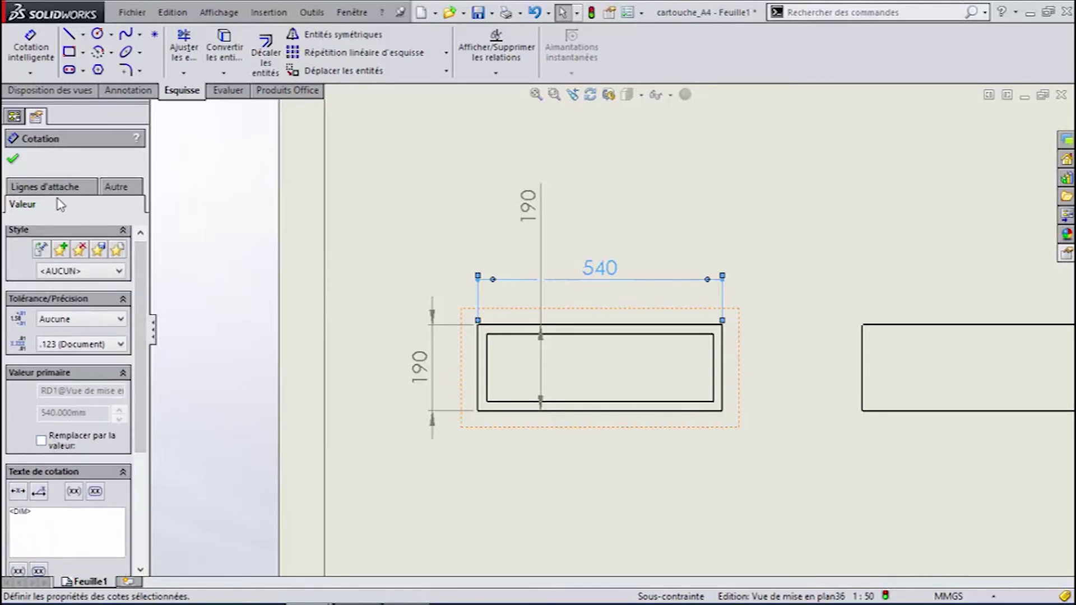
pyautogui.click(41, 440)
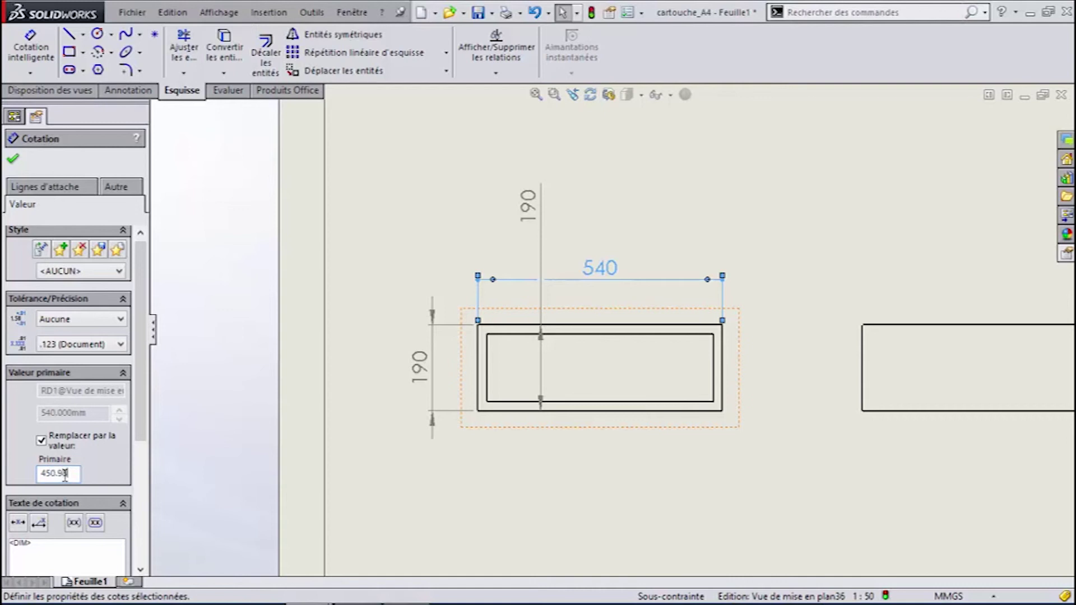
pyautogui.click(13, 160)
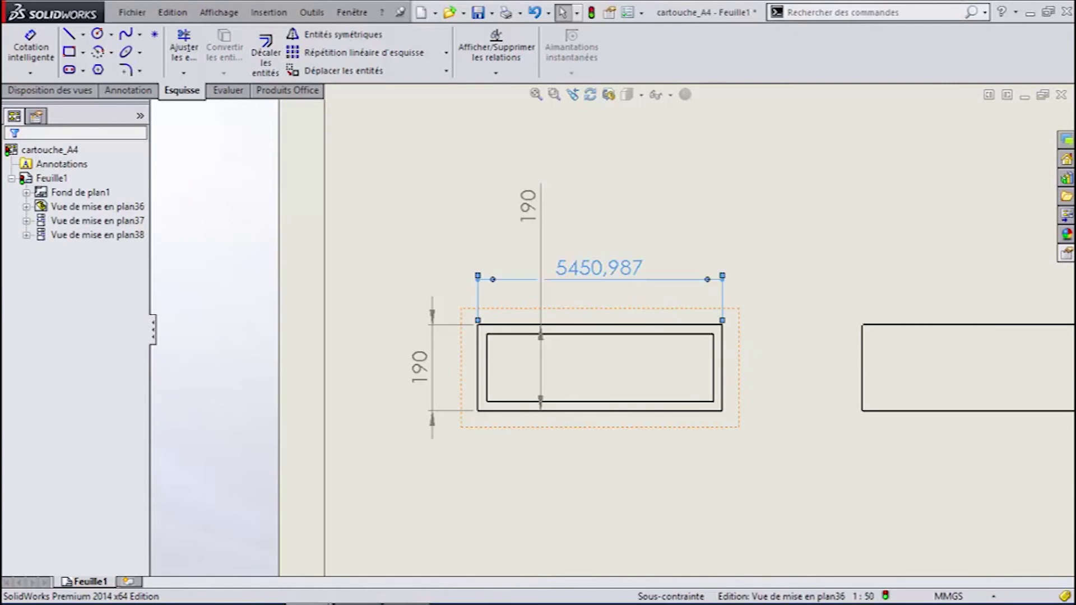
# Change the override value of the front view's width dimension to 540
pyautogui.click(502, 335)
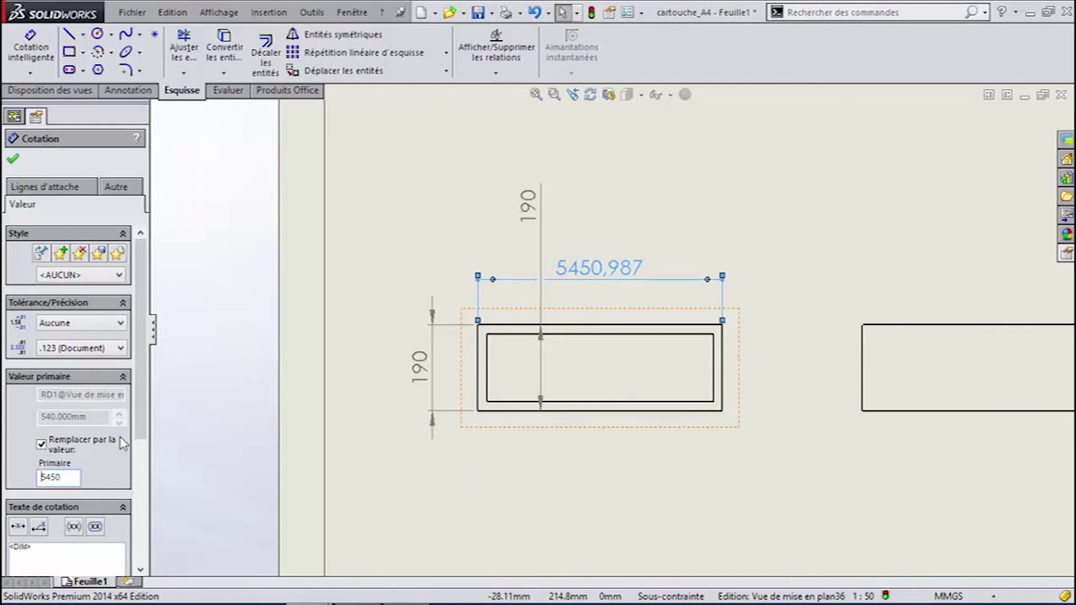
pyautogui.press('Right')
pyautogui.press('Right')
pyautogui.press('Right')
pyautogui.press('BackSpace')
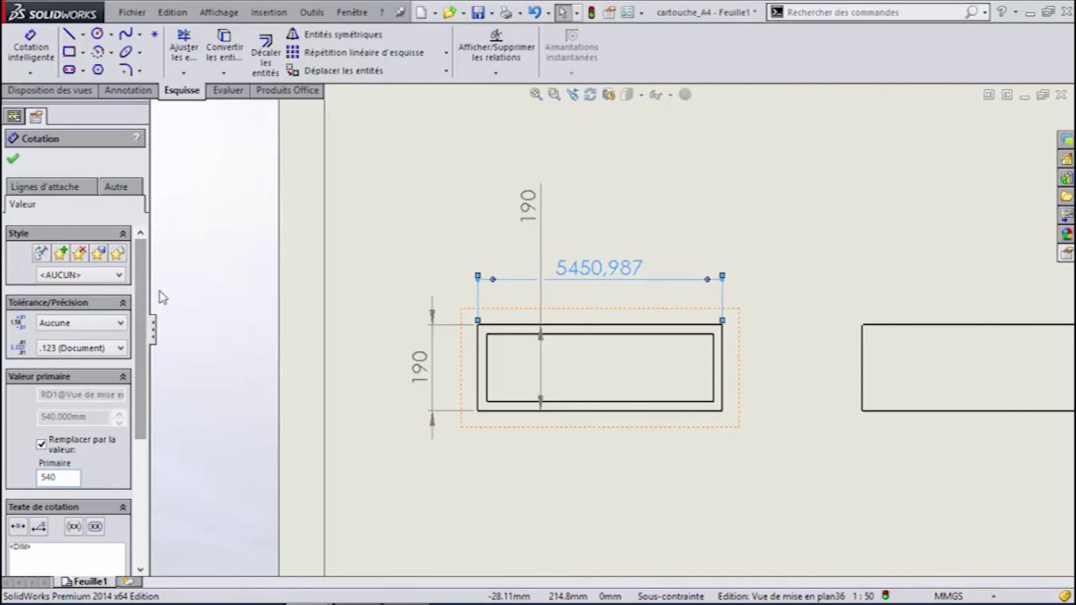
# Give the front view's width dimension text parentheses and an inspection frame, and offset it from the dimension line with a leader
pyautogui.click(140, 447)
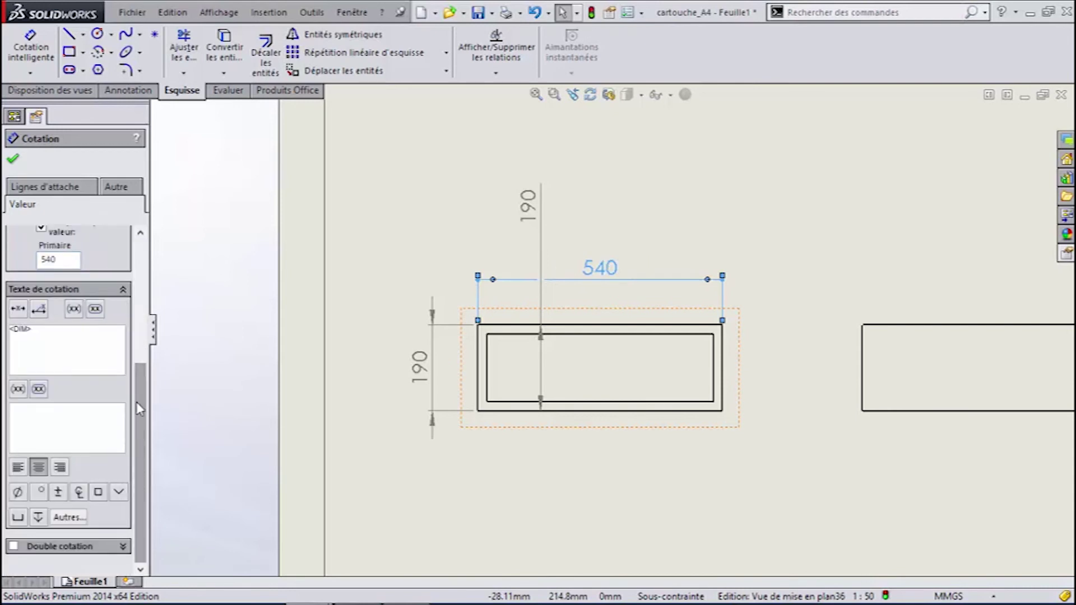
pyautogui.click(34, 314)
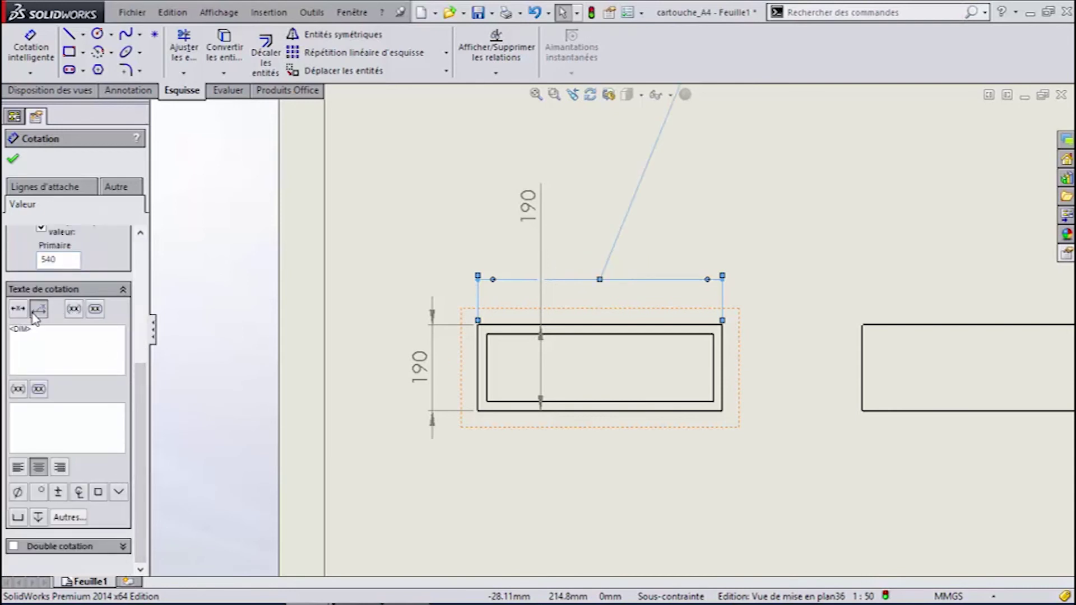
pyautogui.scroll(2, 768, 259)
pyautogui.click(98, 312)
pyautogui.scroll(3, 384, 310)
pyautogui.scroll(-2, 336, 303)
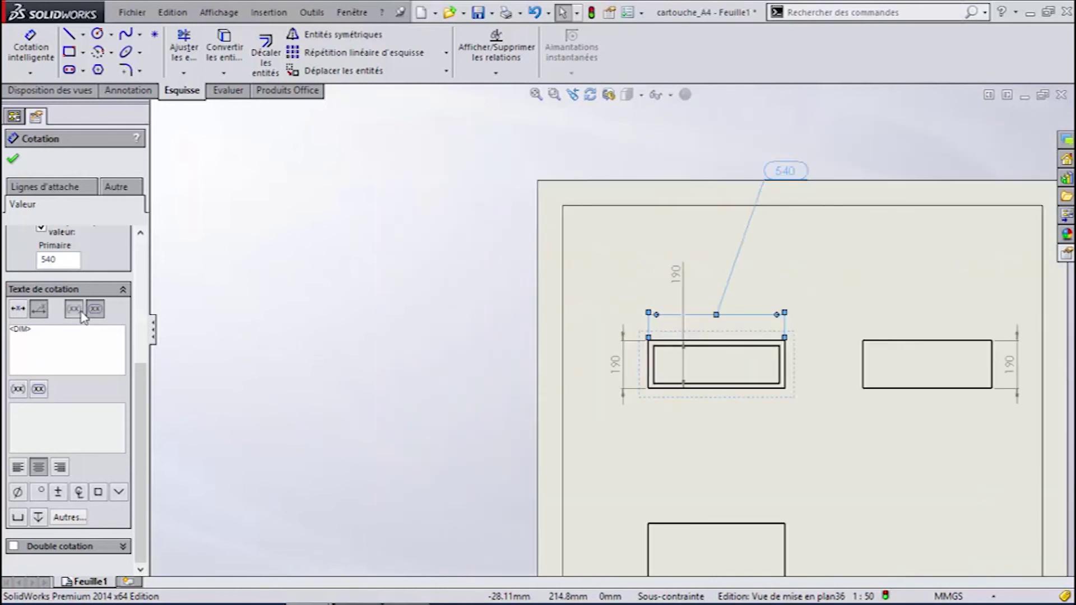
pyautogui.click(39, 312)
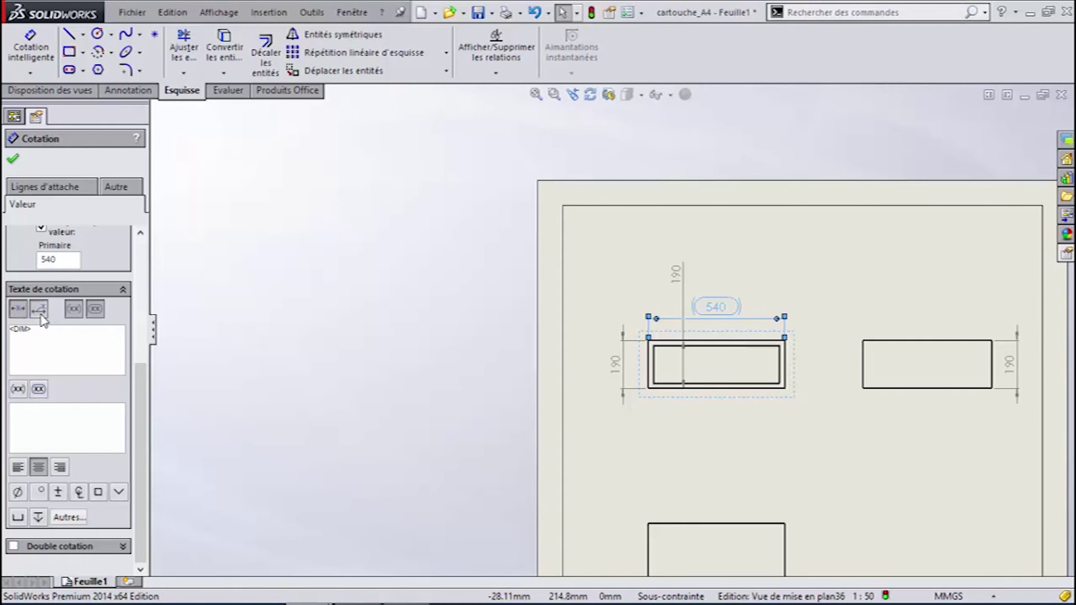
pyautogui.click(41, 314)
pyautogui.scroll(-2, 260, 367)
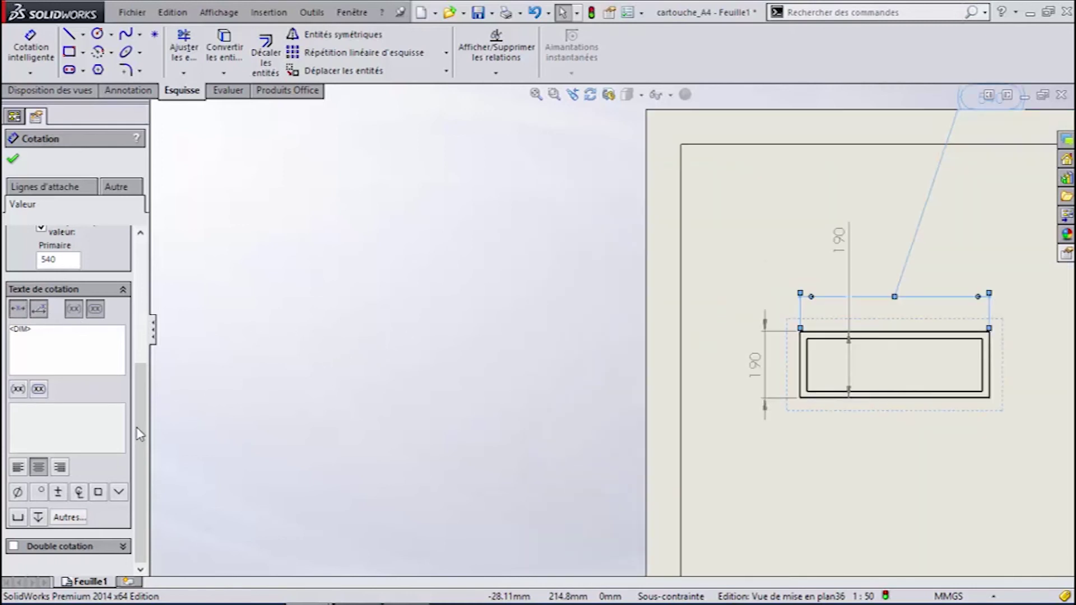
# Delete the front view's customized width dimension and its second height dimension whose text sits above the view
pyautogui.moveTo(144, 429); pyautogui.dragTo(159, 339)
pyautogui.scroll(5, 898, 494)
pyautogui.scroll(-2, 947, 416)
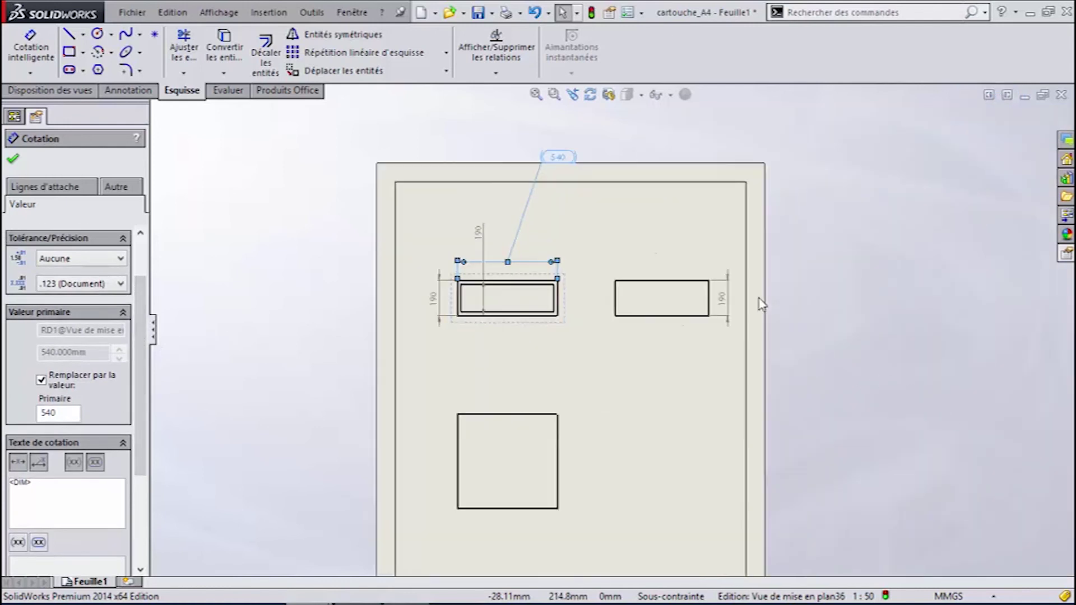
pyautogui.scroll(-1, 631, 238)
pyautogui.click(578, 246)
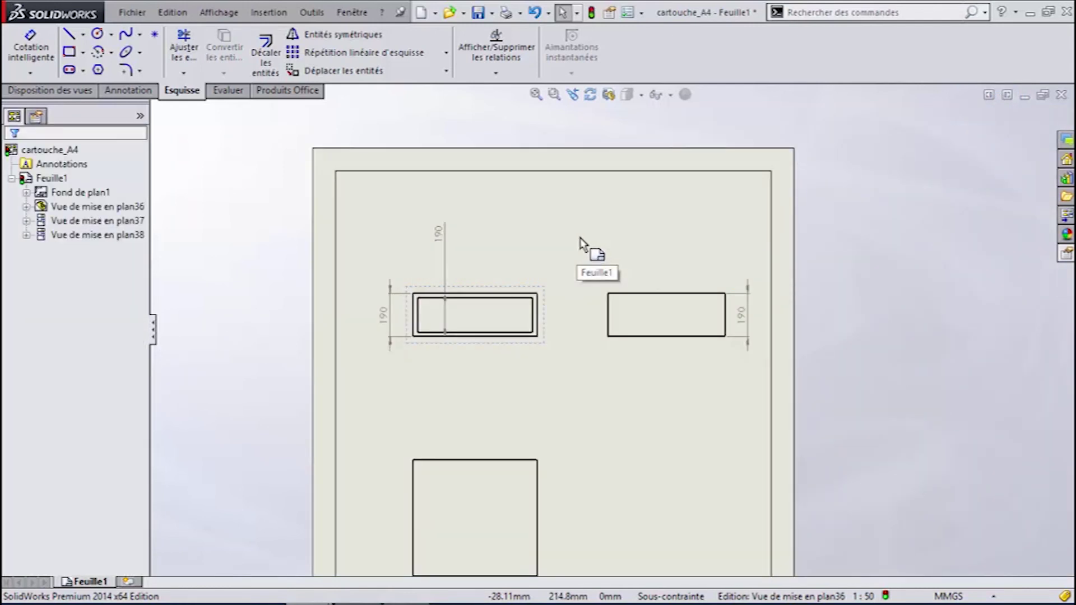
pyautogui.scroll(-1, 493, 250)
pyautogui.click(427, 236)
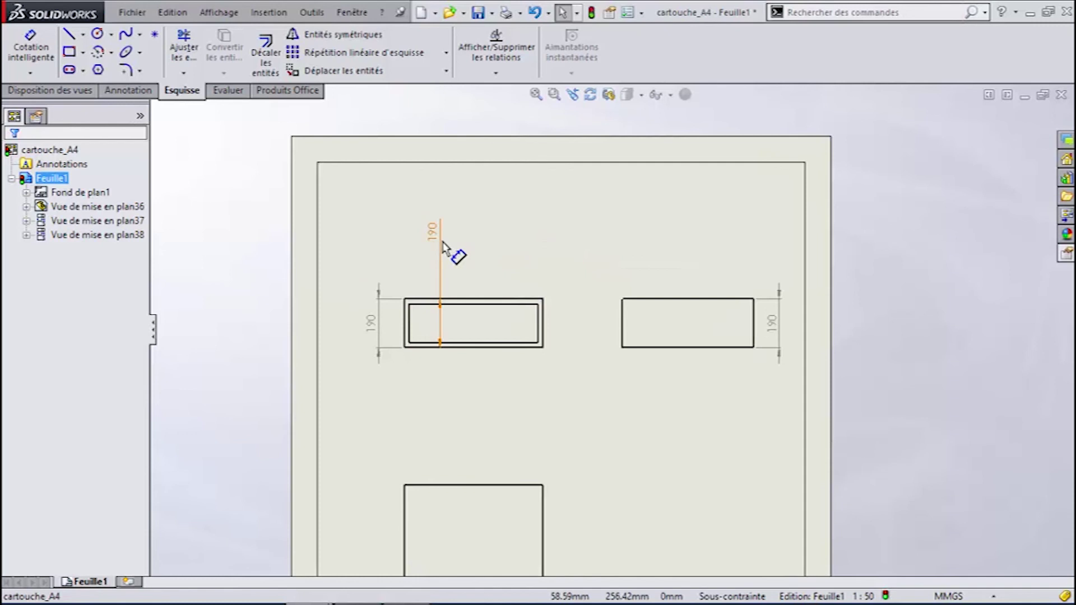
pyautogui.press('Delete')
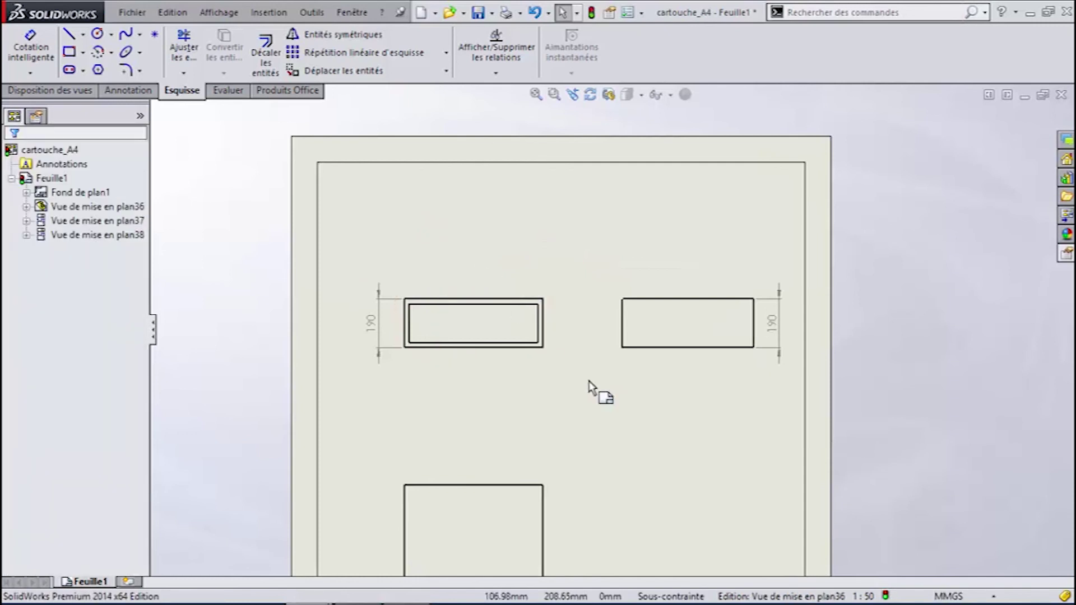
# Add a 540 width dimension above the front view's top edge with Smart Dimension and quick placement
pyautogui.scroll(-2, 582, 393)
pyautogui.click(491, 252)
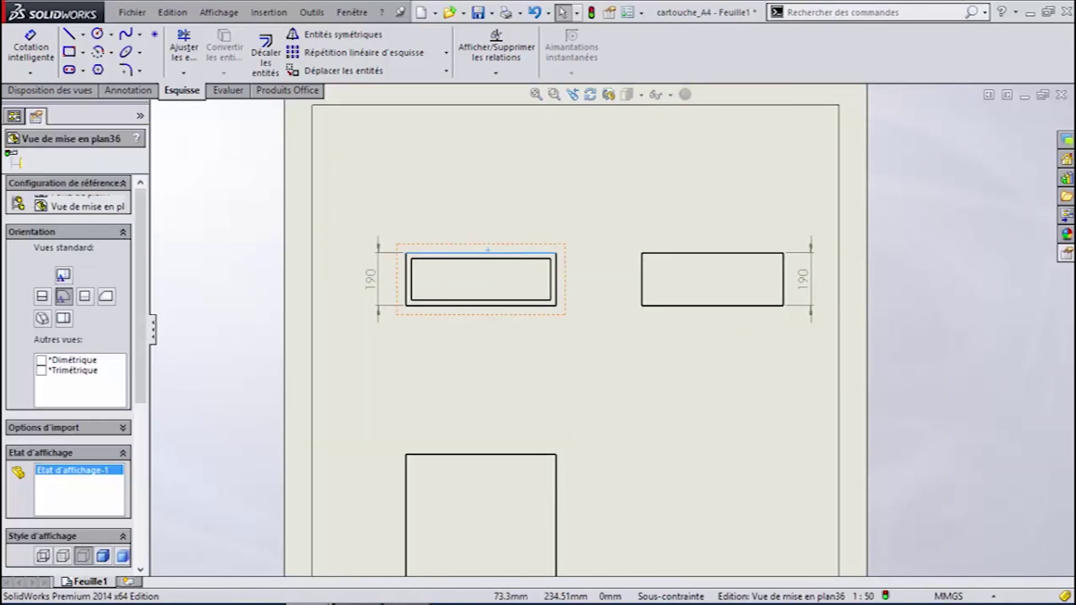
pyautogui.click(428, 174)
pyautogui.click(30, 49)
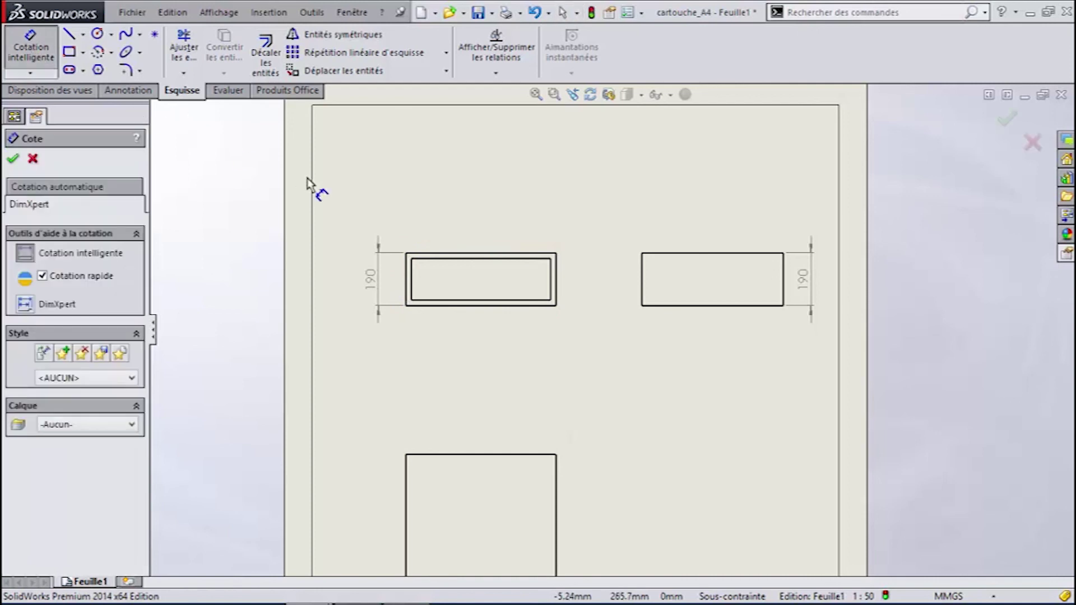
pyautogui.scroll(-2, 297, 179)
pyautogui.click(513, 276)
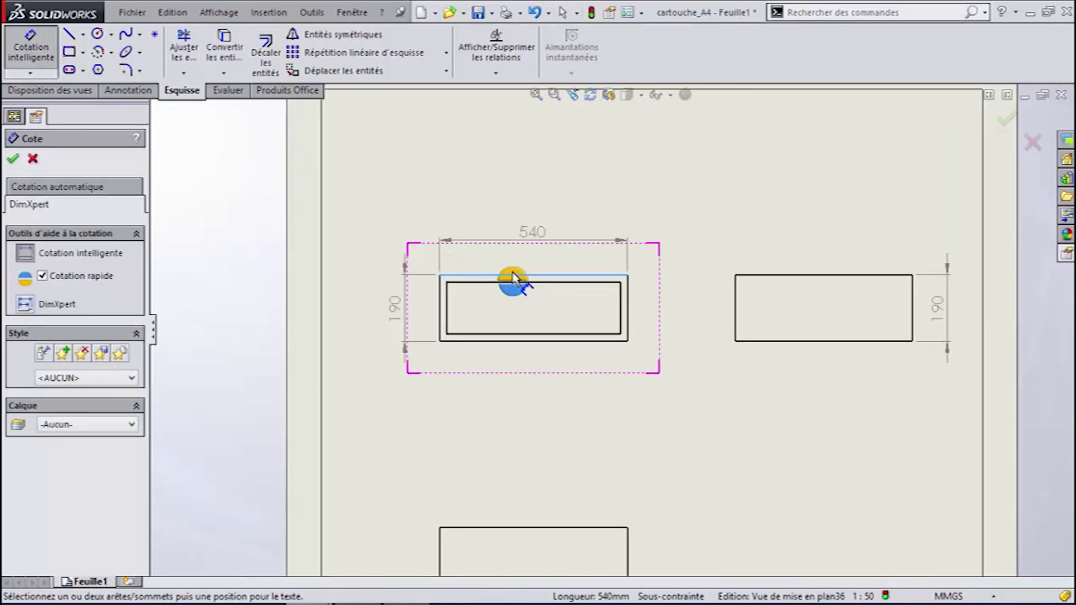
pyautogui.click(513, 274)
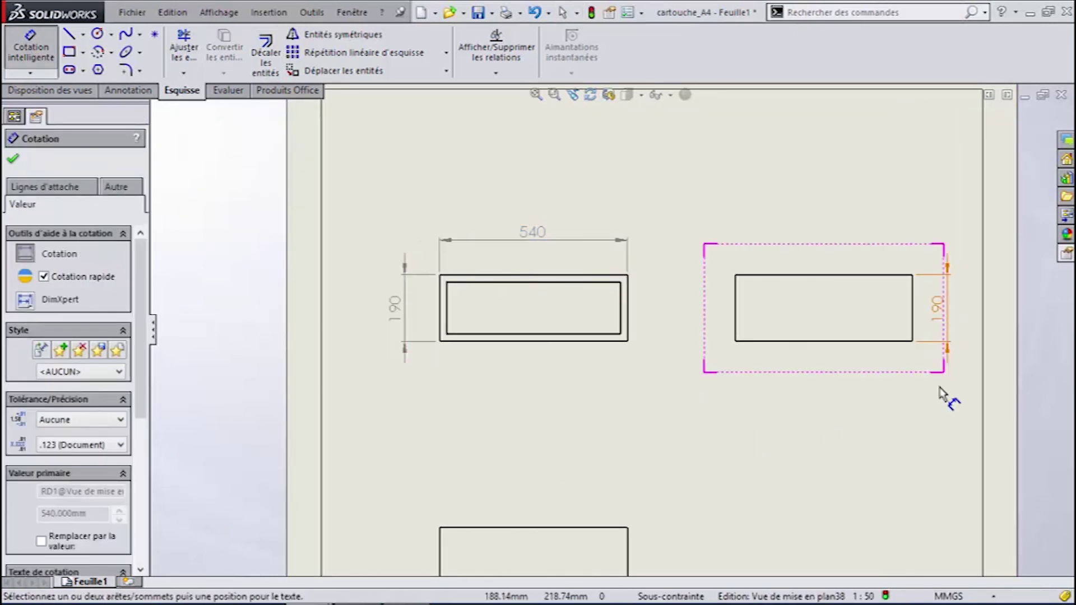
# Delete the height dimension beside the side view
pyautogui.click(936, 302)
pyautogui.press('Delete')
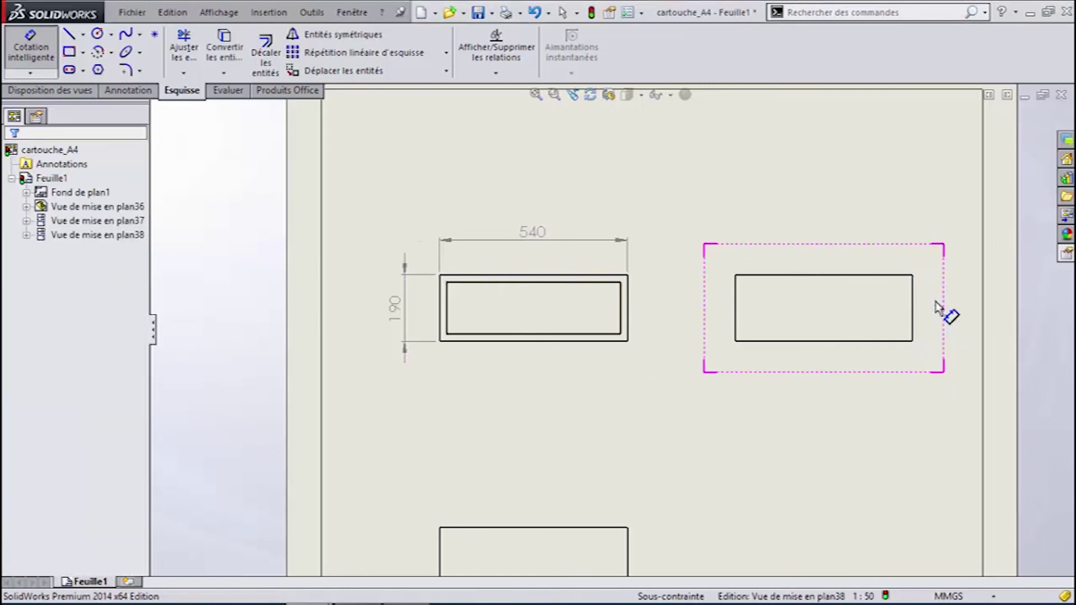
pyautogui.click(801, 456)
# Add a 540 width dimension above the top edge of the square view below the front view
pyautogui.scroll(2, 672, 432)
pyautogui.scroll(-3, 672, 428)
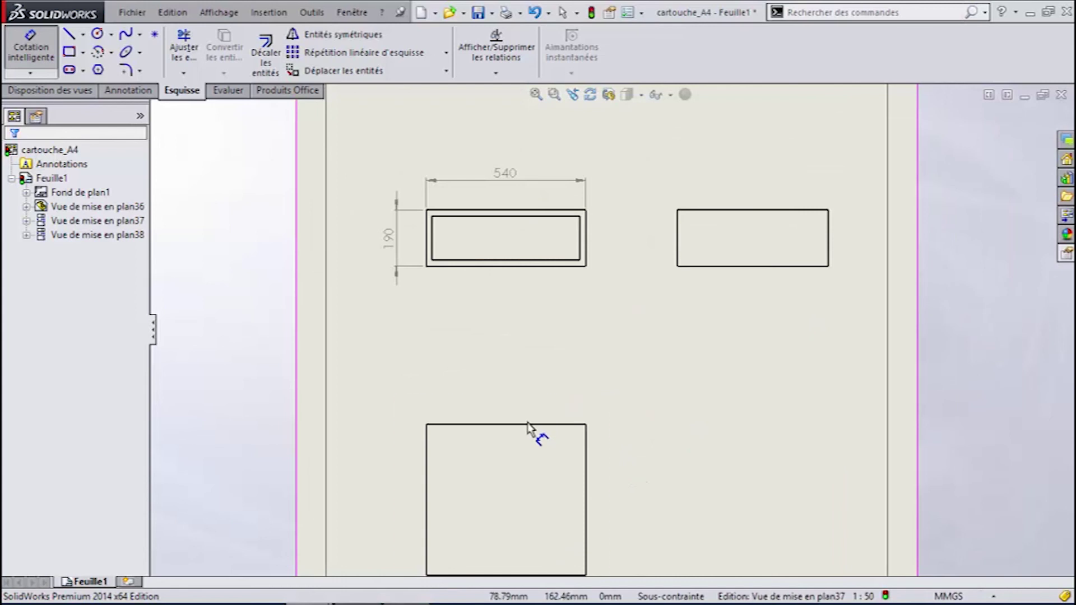
pyautogui.click(528, 424)
pyautogui.click(521, 430)
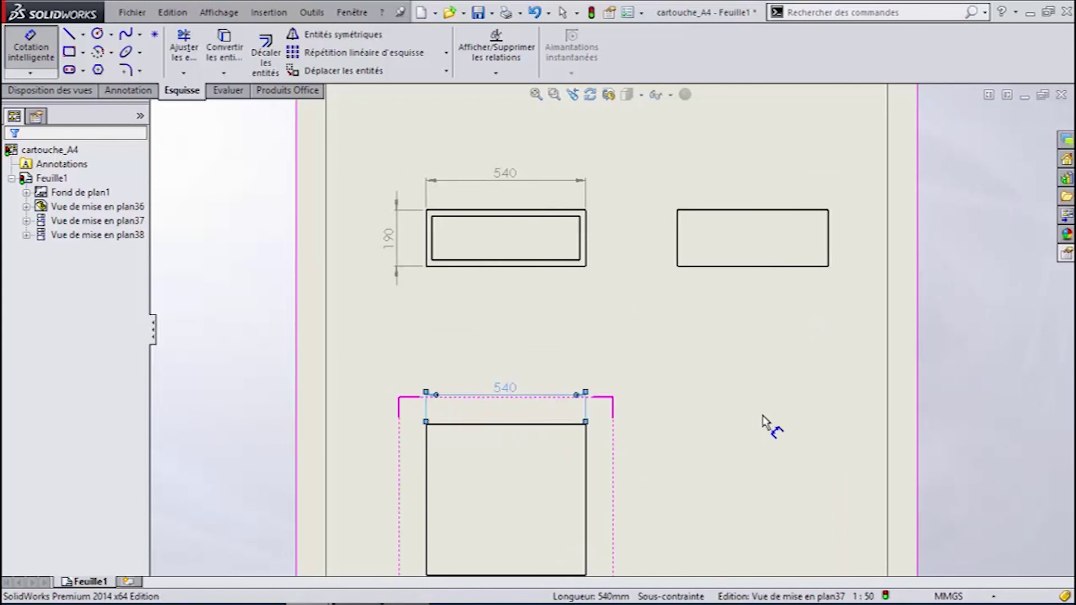